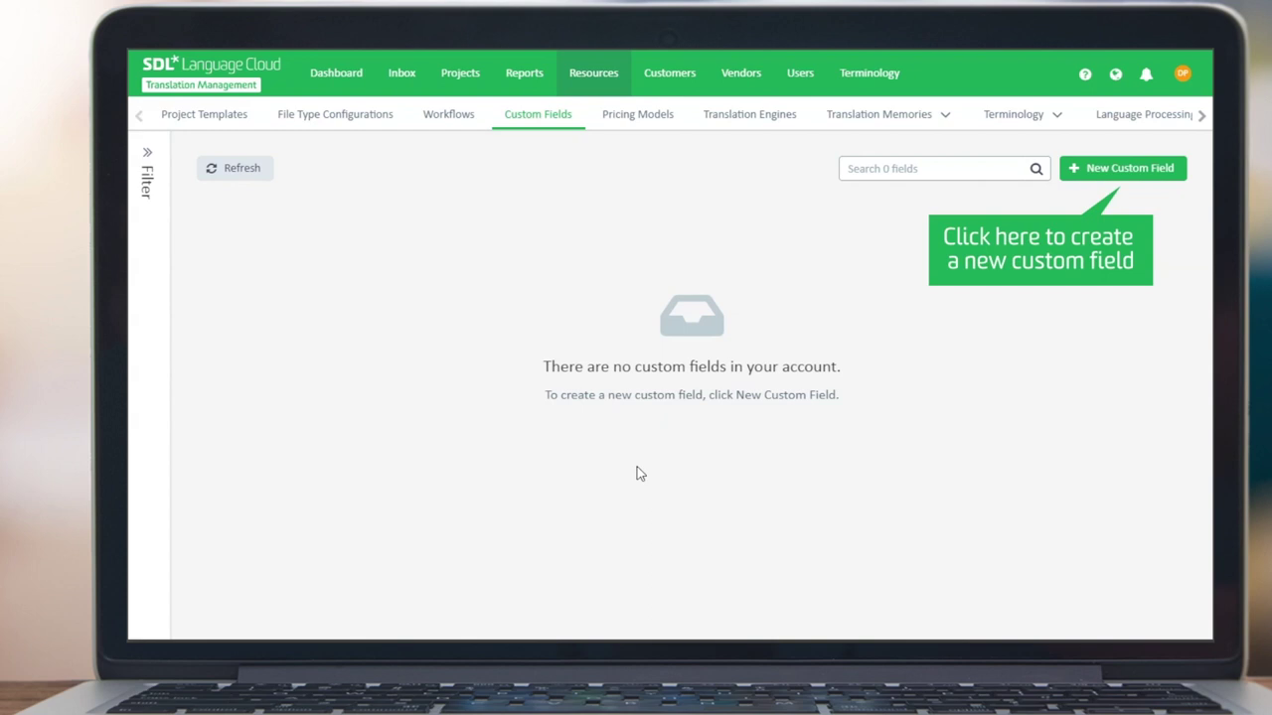
Start a new custom field named "Purchase Order Number" in the Custom Fields location
left_click(1129, 169)
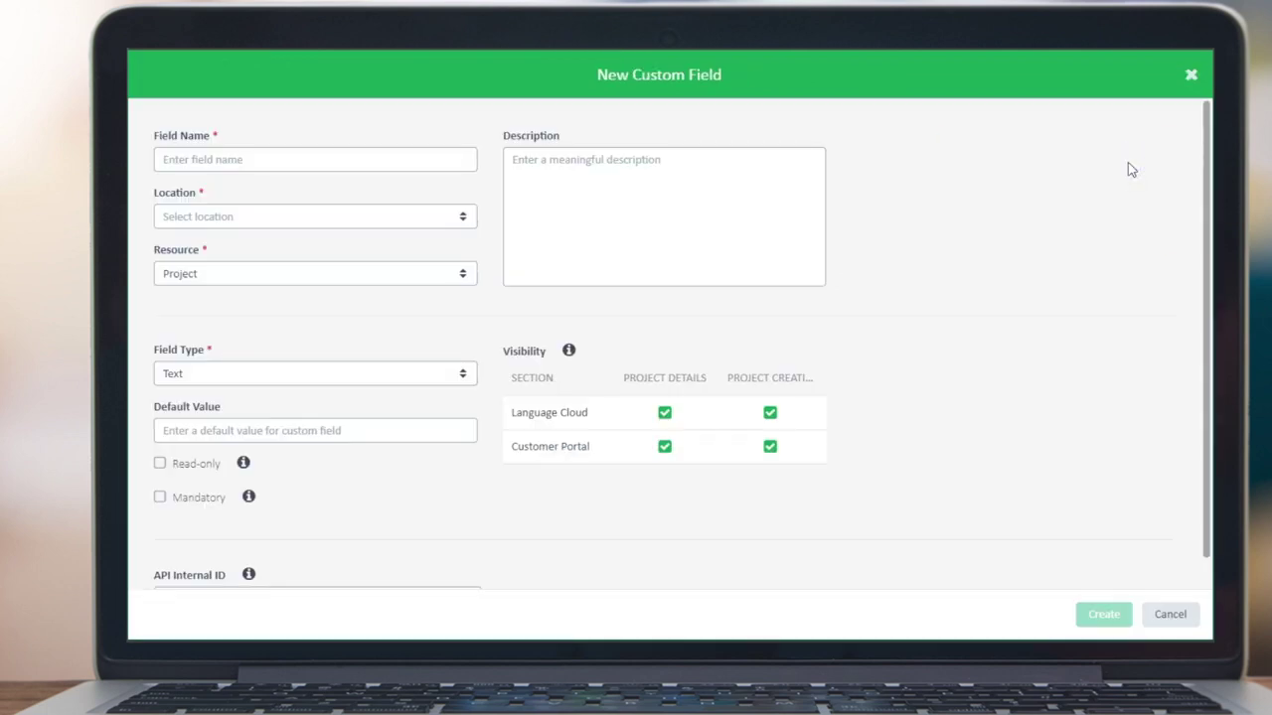
left_click(319, 164)
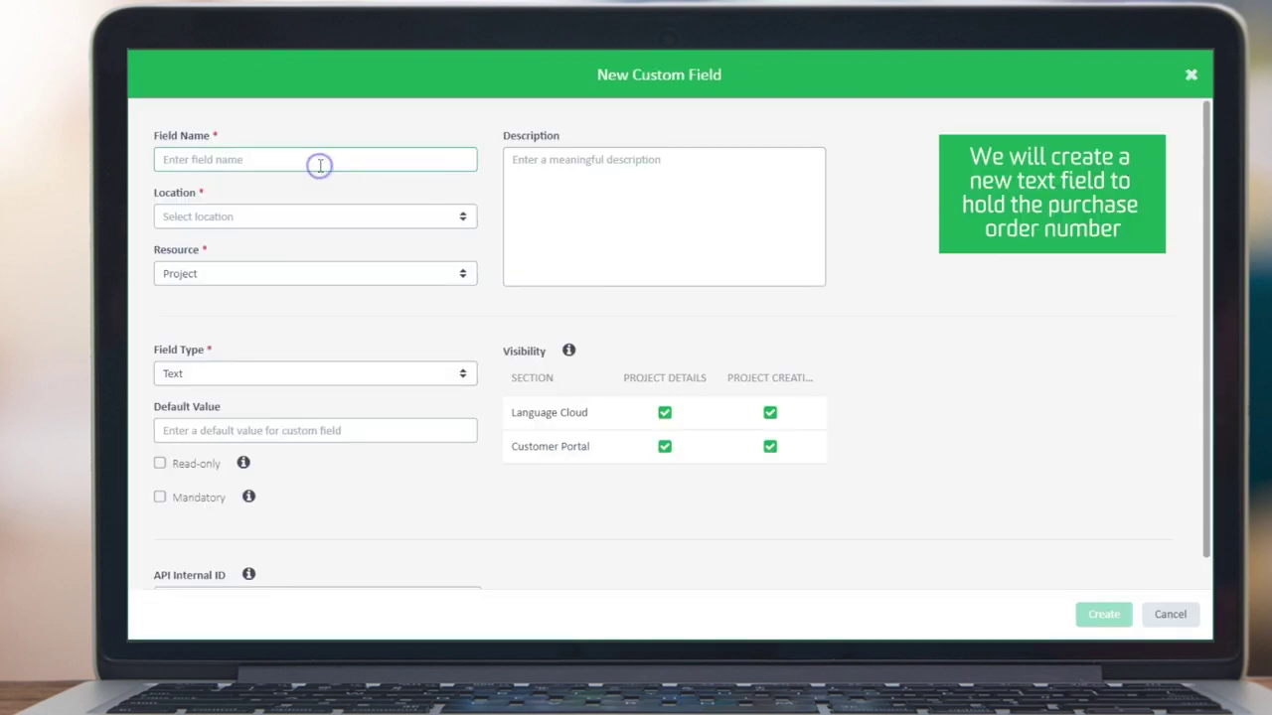
type("Purchase Order Number")
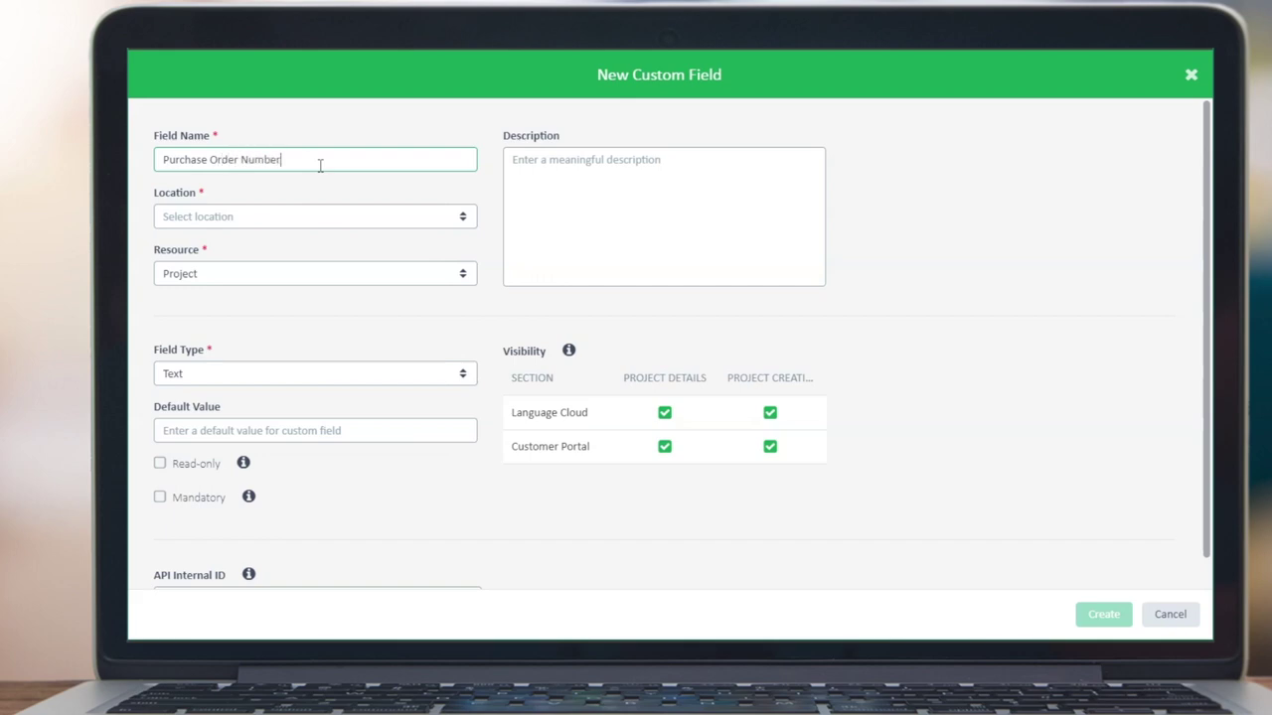
key("Tab")
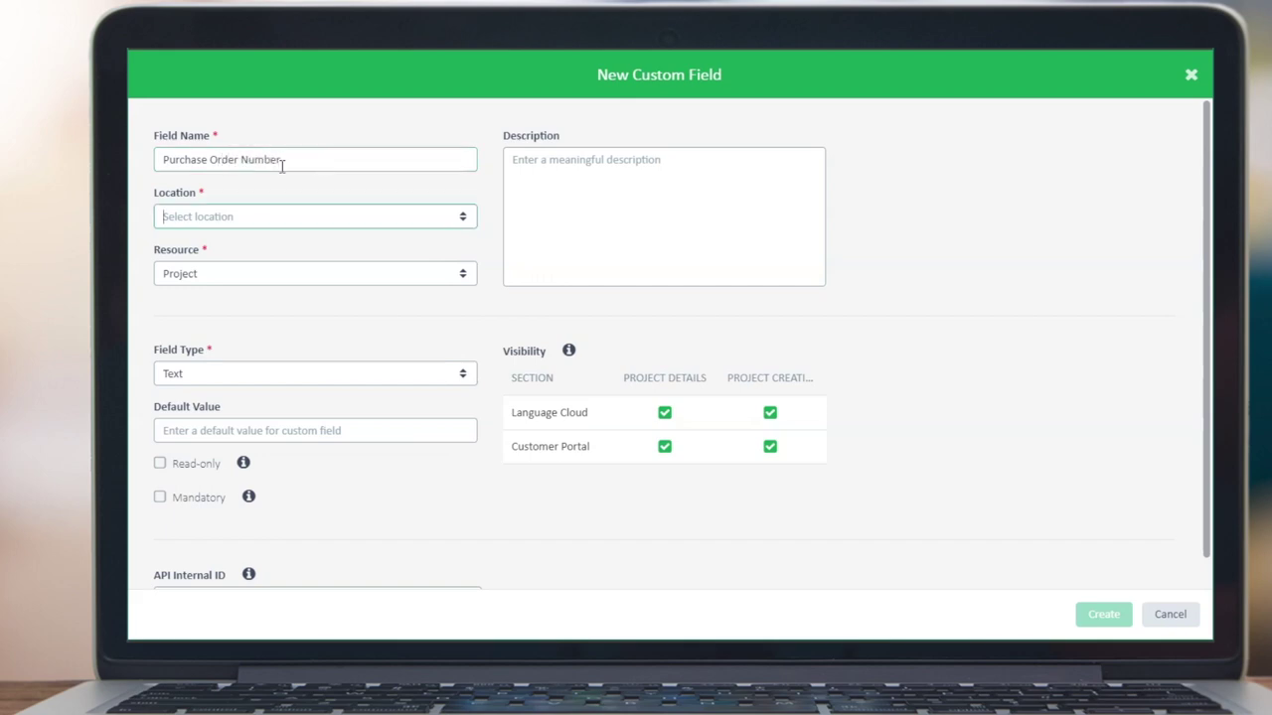
type("Customers")
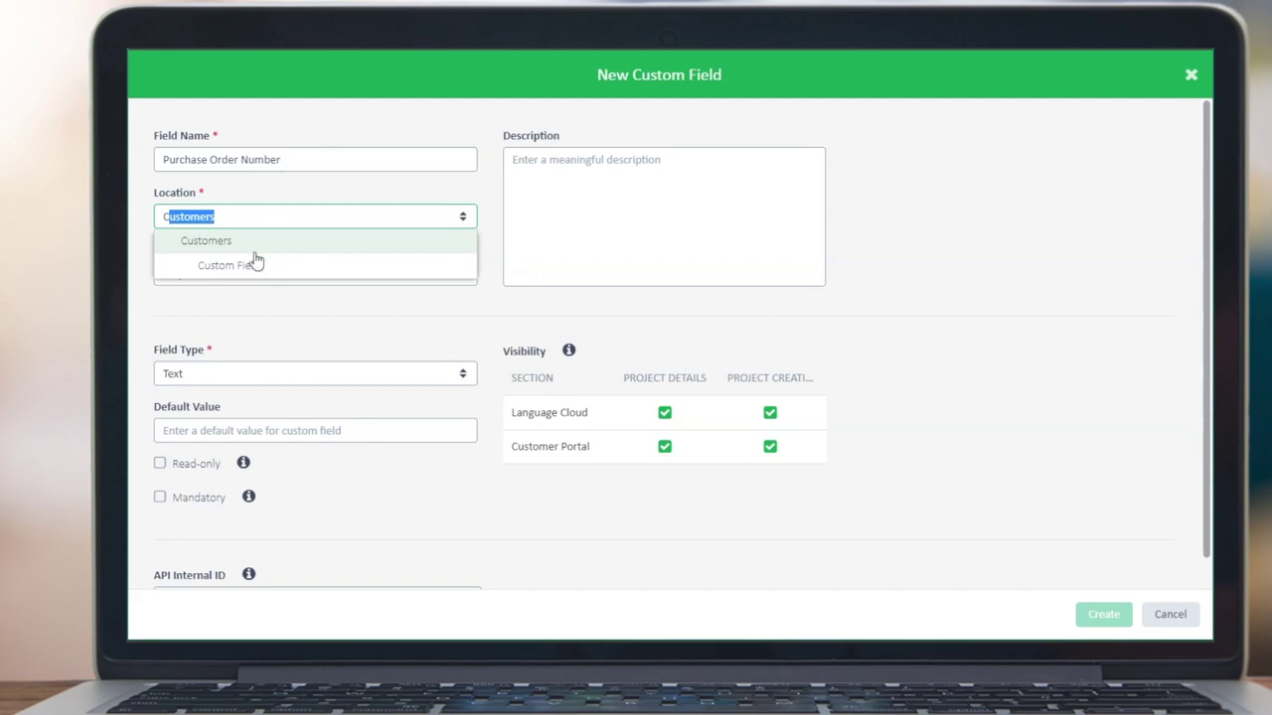
left_click(250, 264)
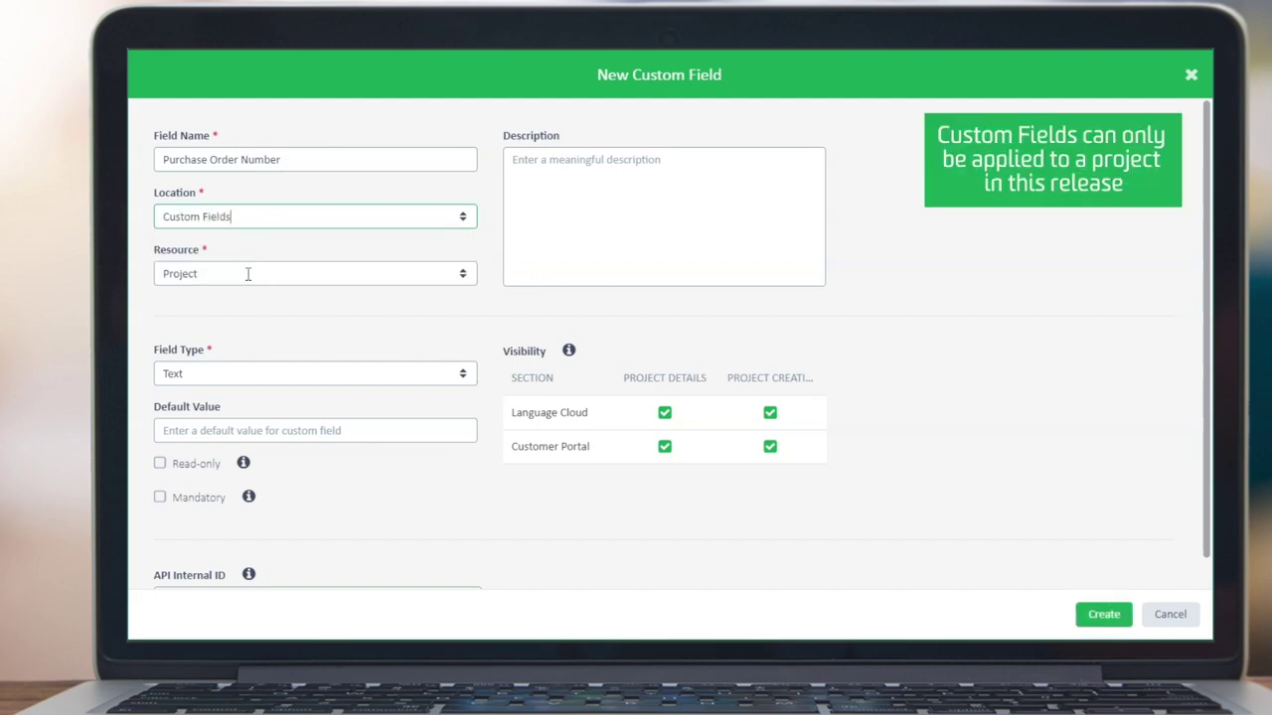
Describe the field as "The purchase order number for this project", create it as a mandatory Project field, and refresh the list
left_click(465, 274)
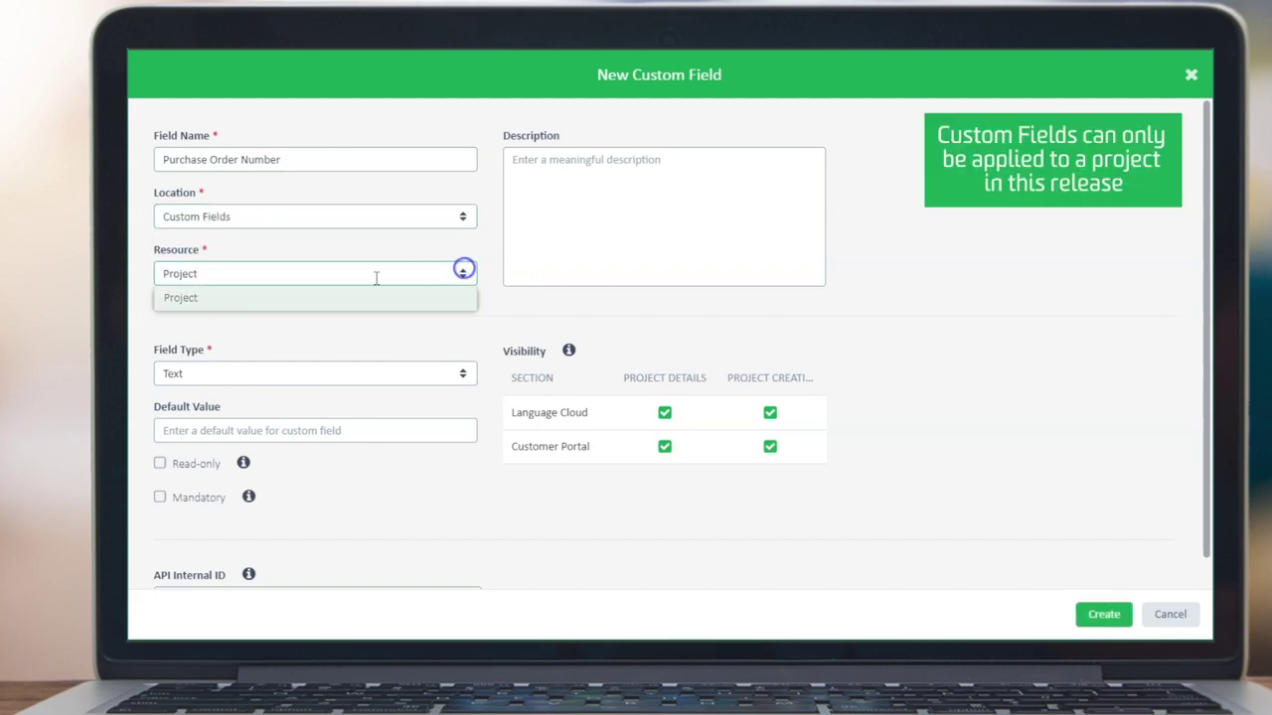
left_click(469, 278)
left_click(549, 167)
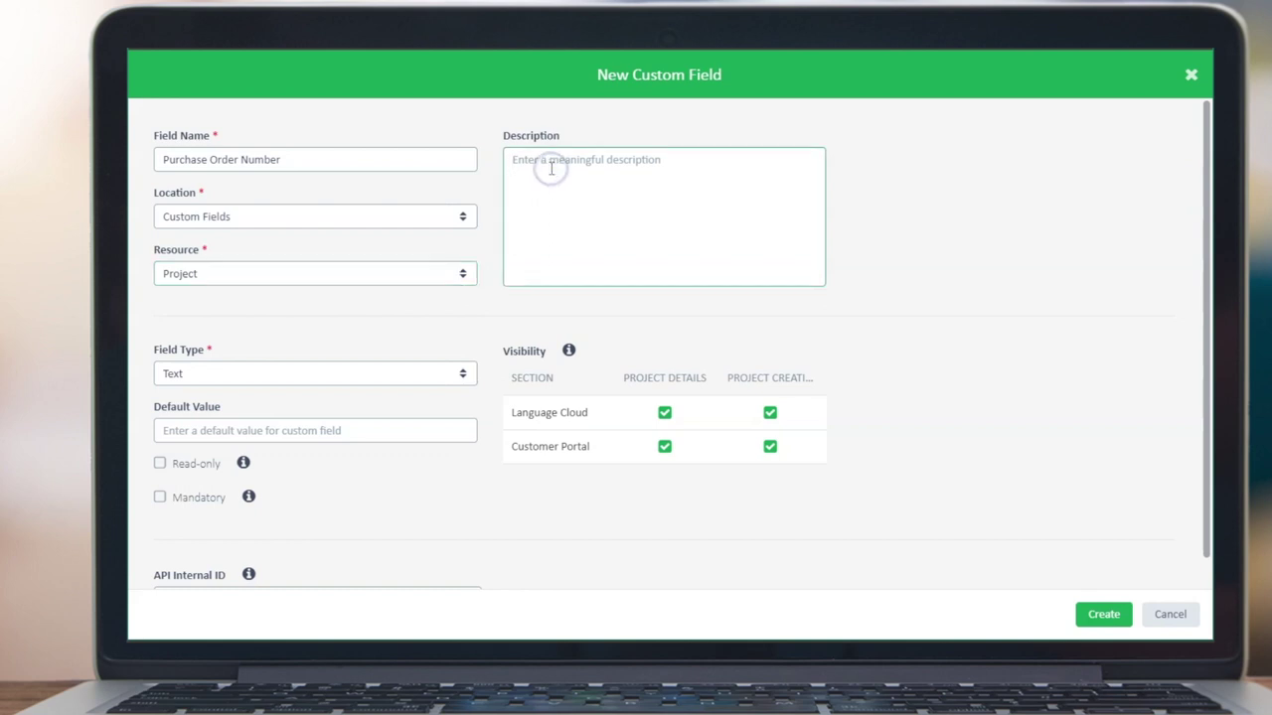
type("The purchase order number for this project")
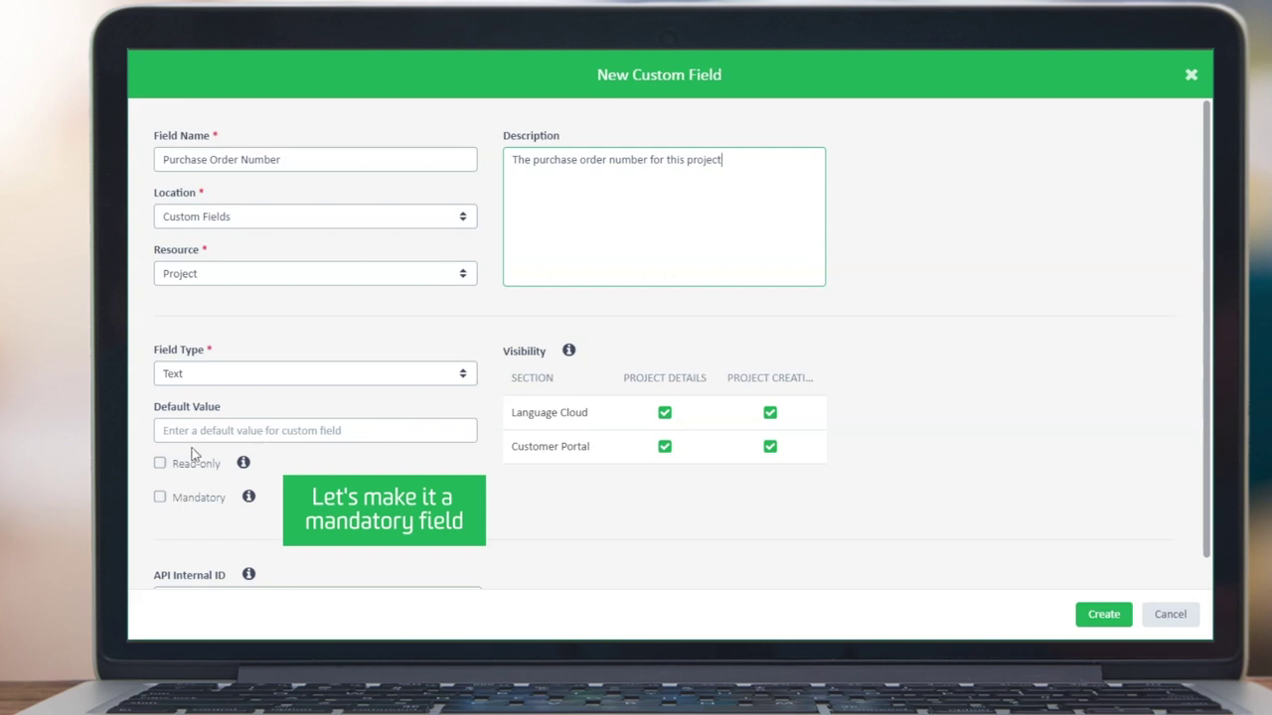
left_click(163, 499)
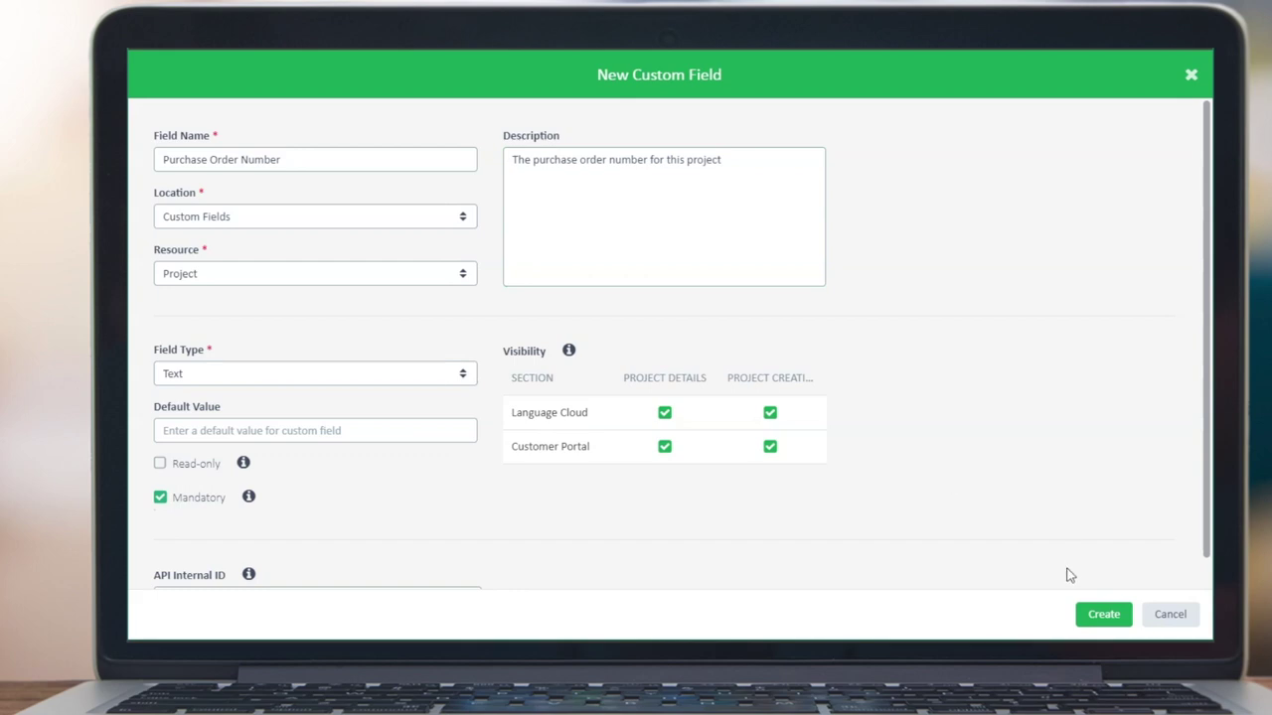
left_click(1100, 623)
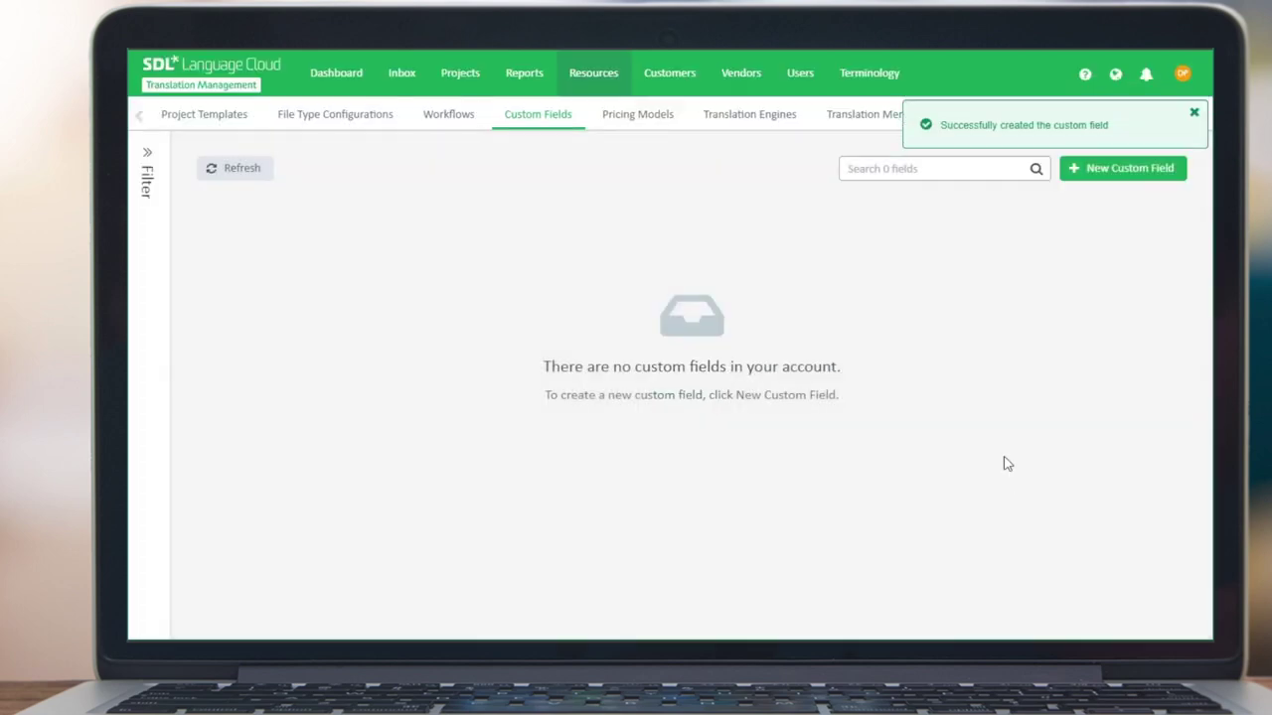
left_click(241, 175)
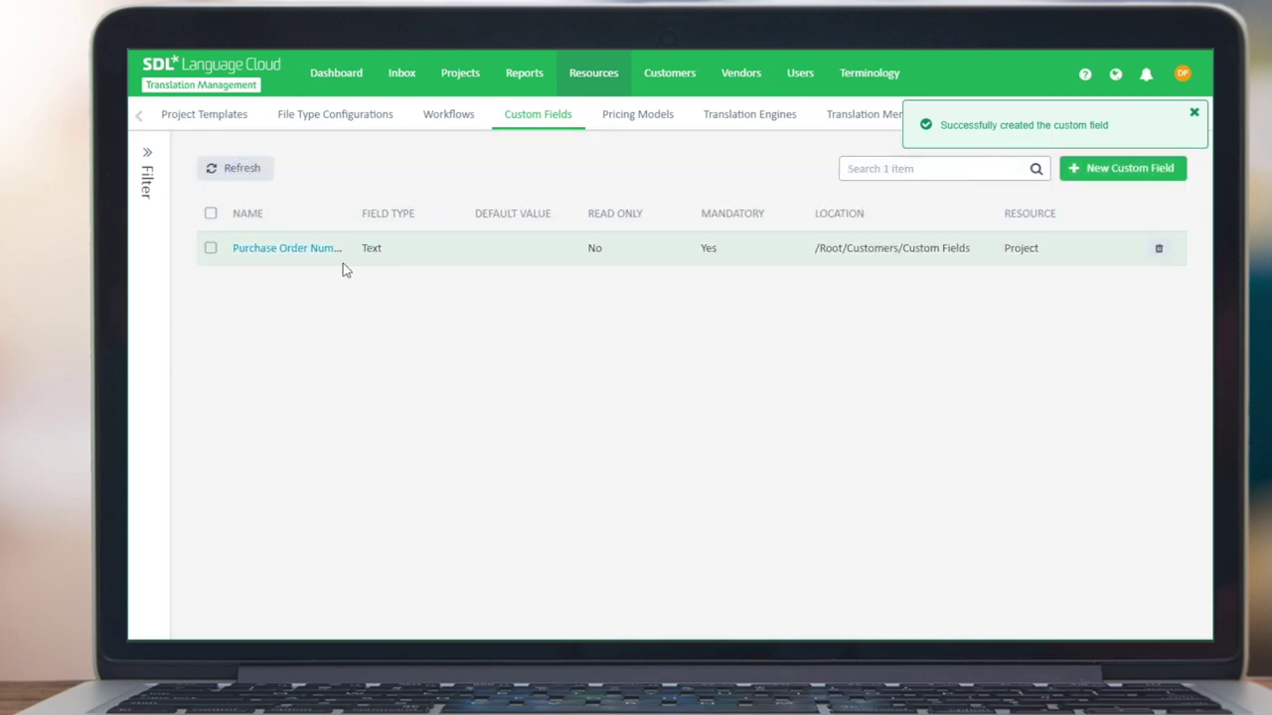
Start another custom field named "Select Options" in the Custom Fields location, described as "Enter the project options for this project"
left_click(1131, 171)
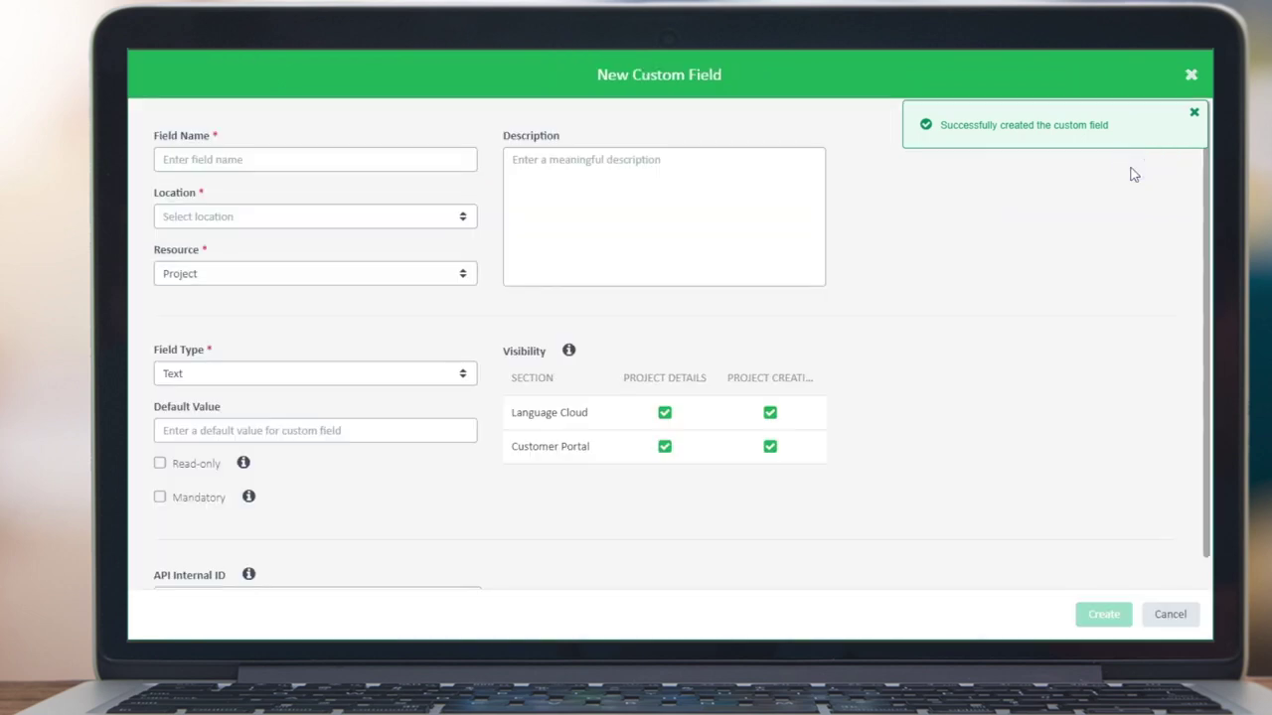
left_click(328, 157)
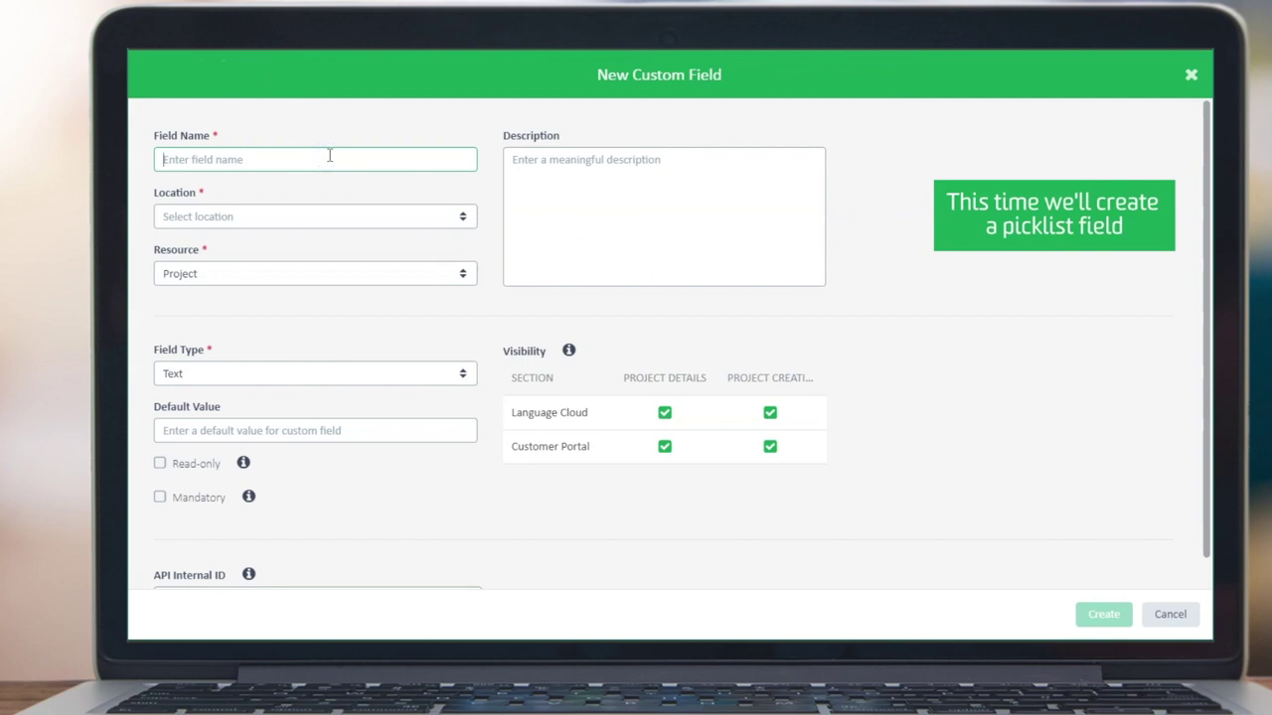
type("Select Options")
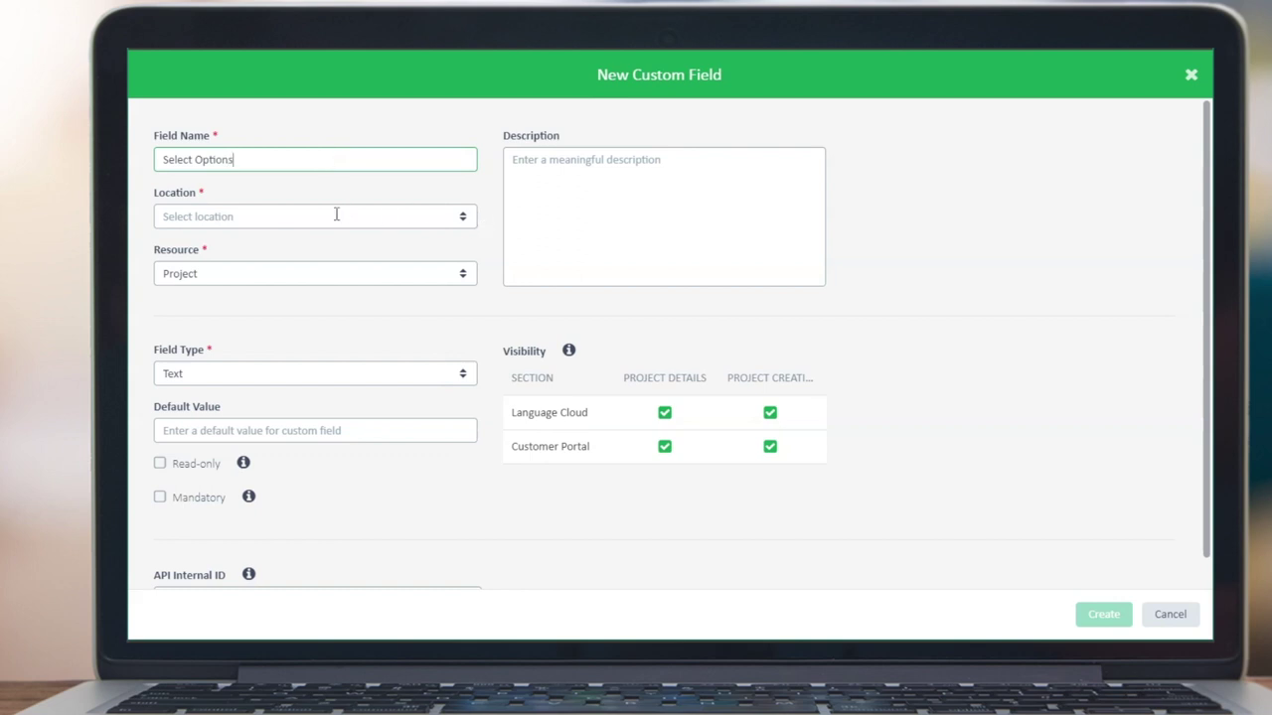
left_click(336, 214)
type("Customers")
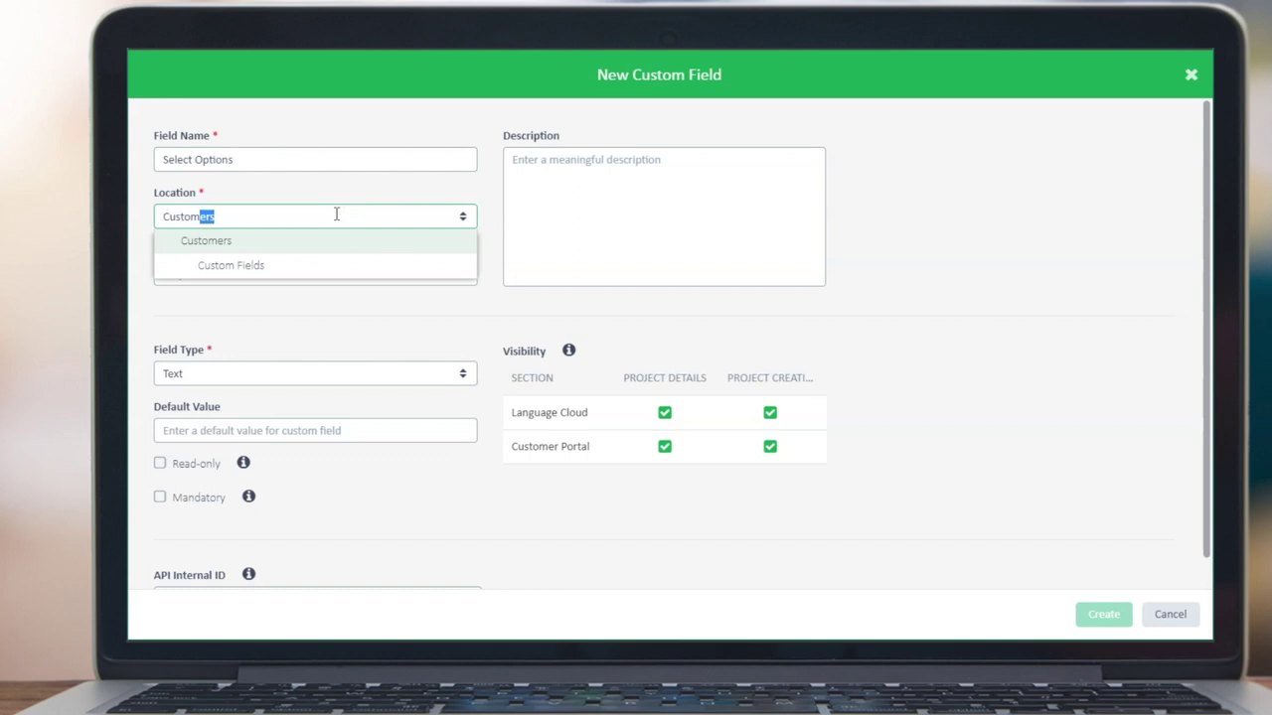
left_click(290, 266)
left_click(563, 168)
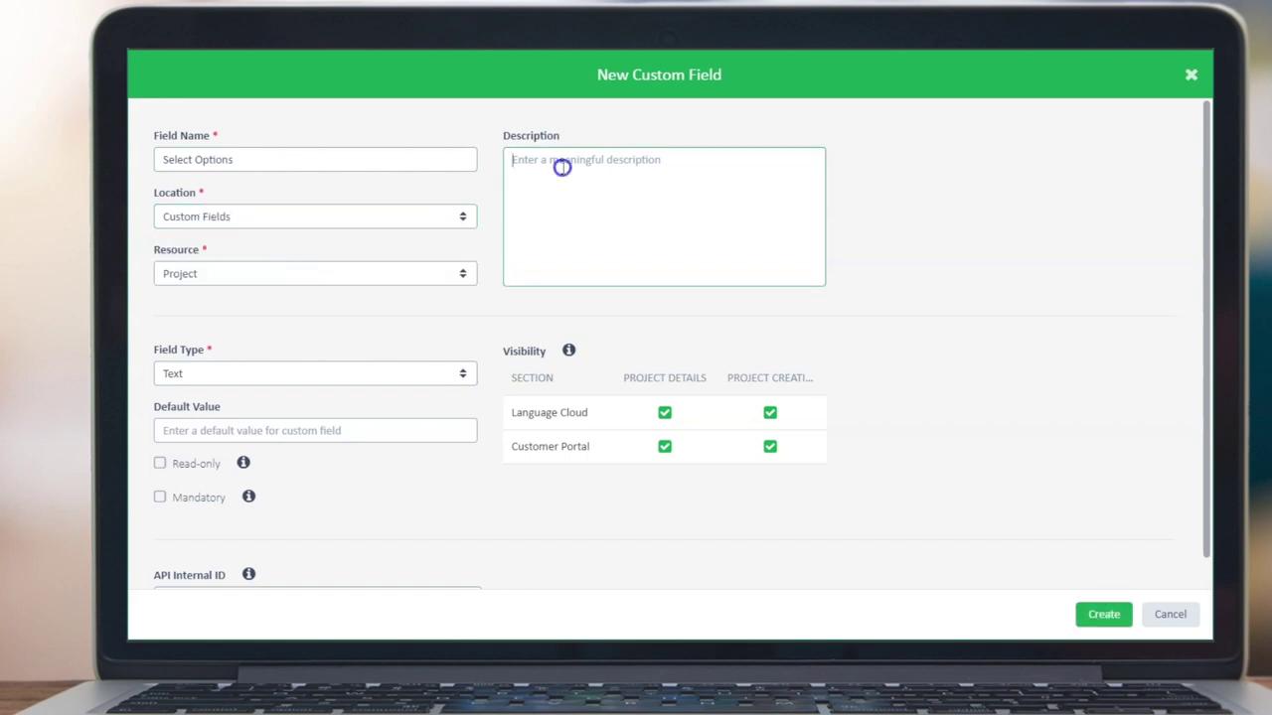
type("Enter the project options for this project")
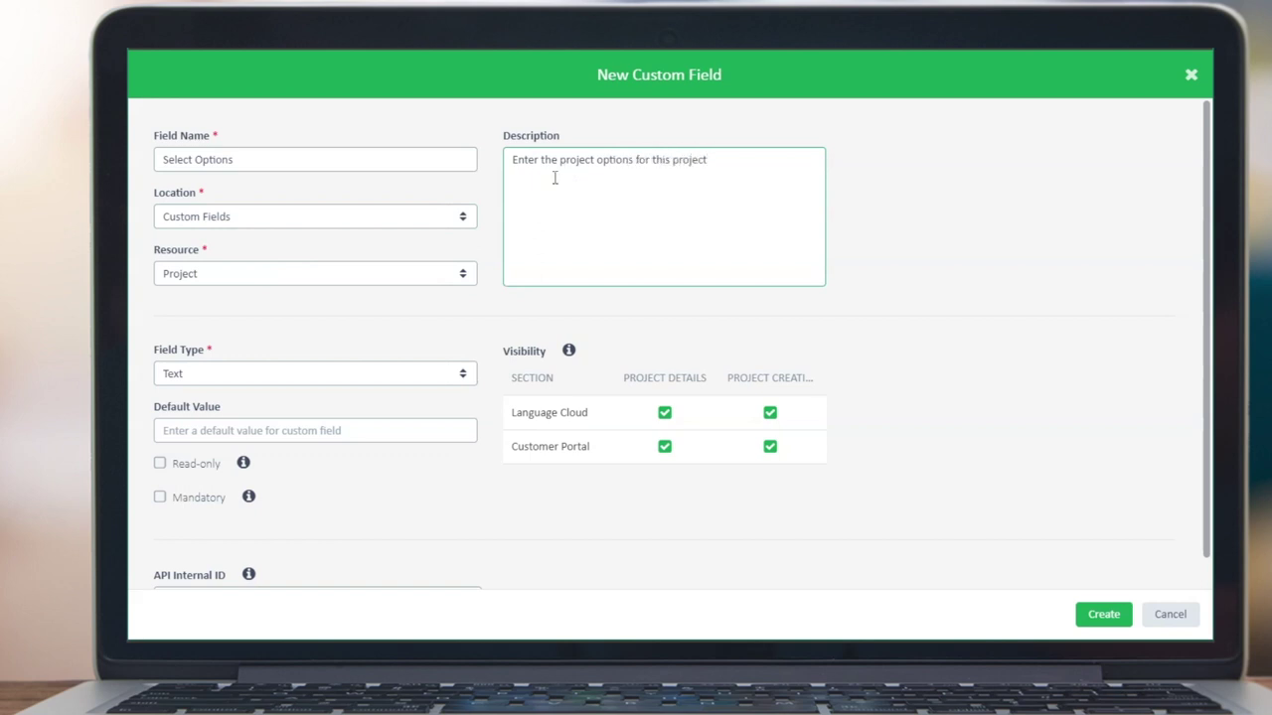
Set the field type to "Picklist: multiple selection" with six choices, Option 1 through Option 6
left_click(465, 377)
left_click(332, 595)
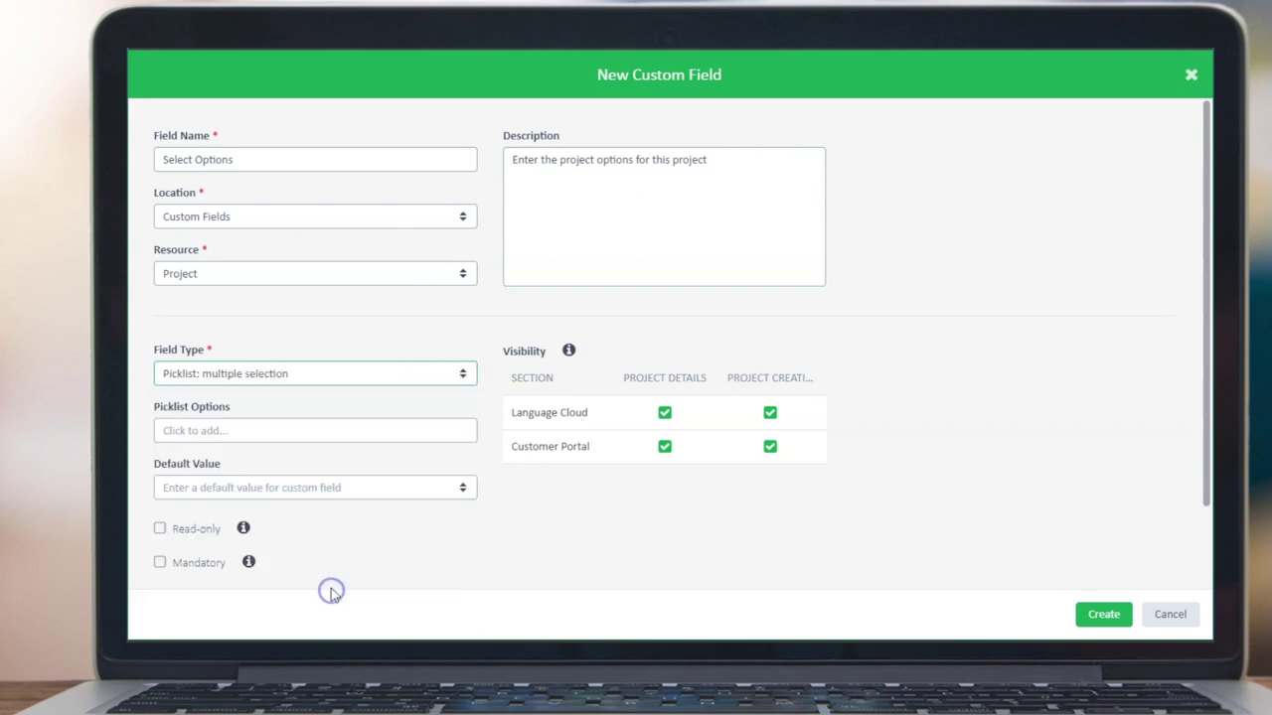
left_click(239, 430)
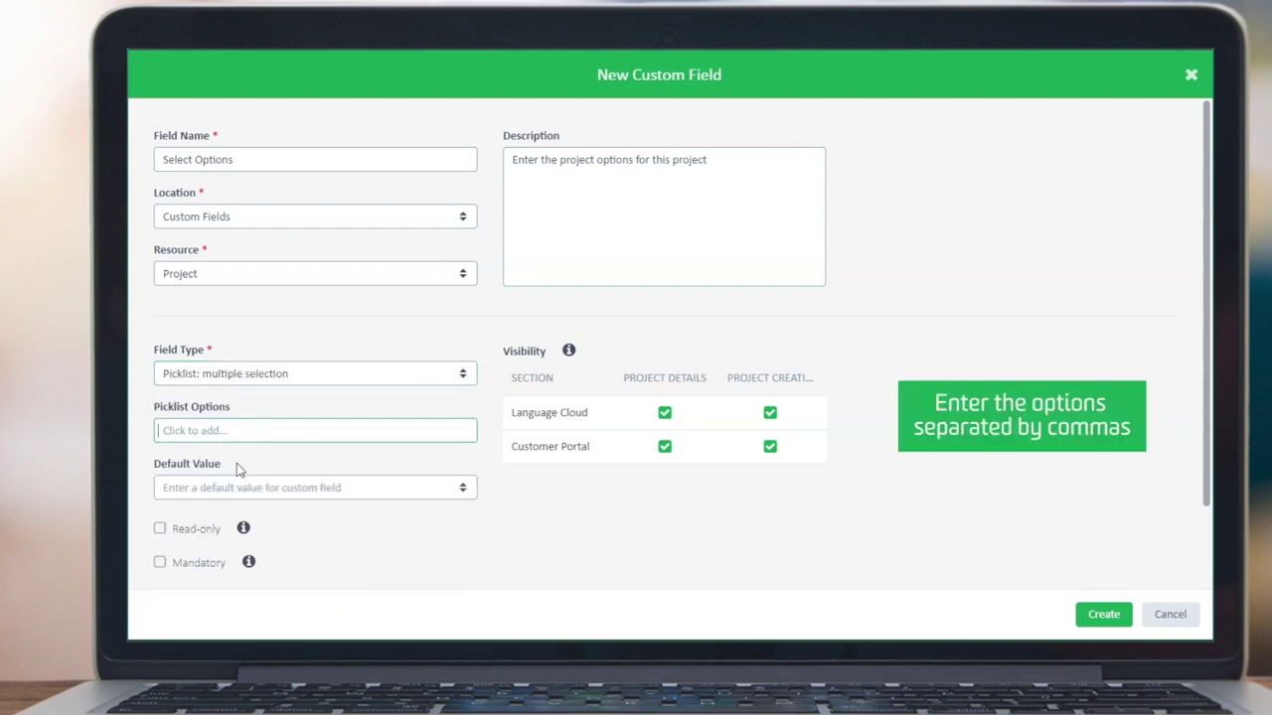
type("Op")
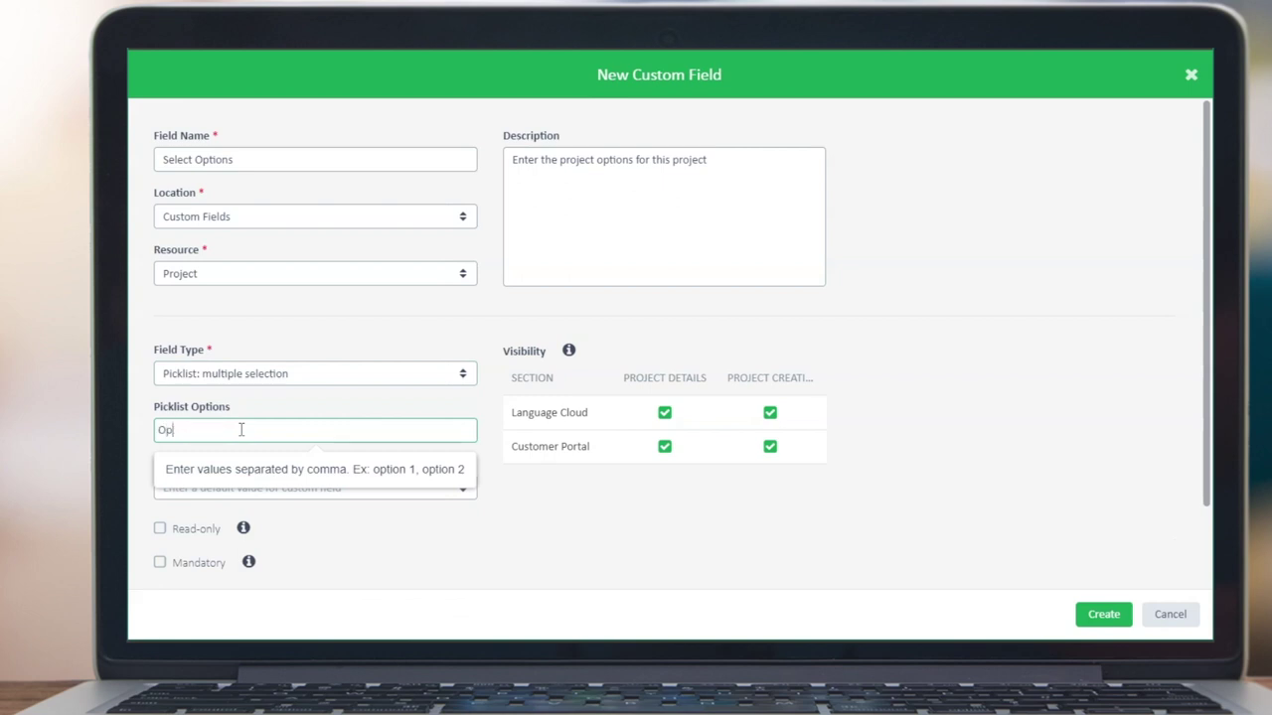
type("tion 1,Option 2,Option 3,Option 4,Opt")
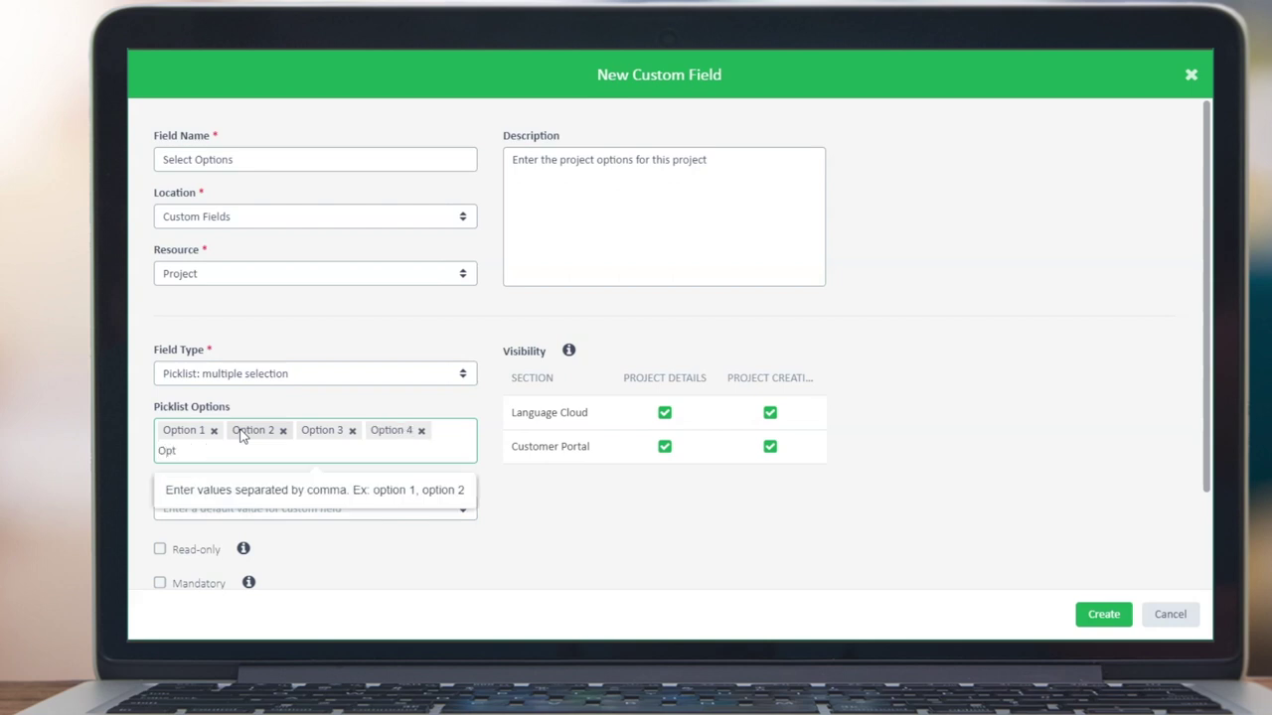
type("ion 5,Option 6")
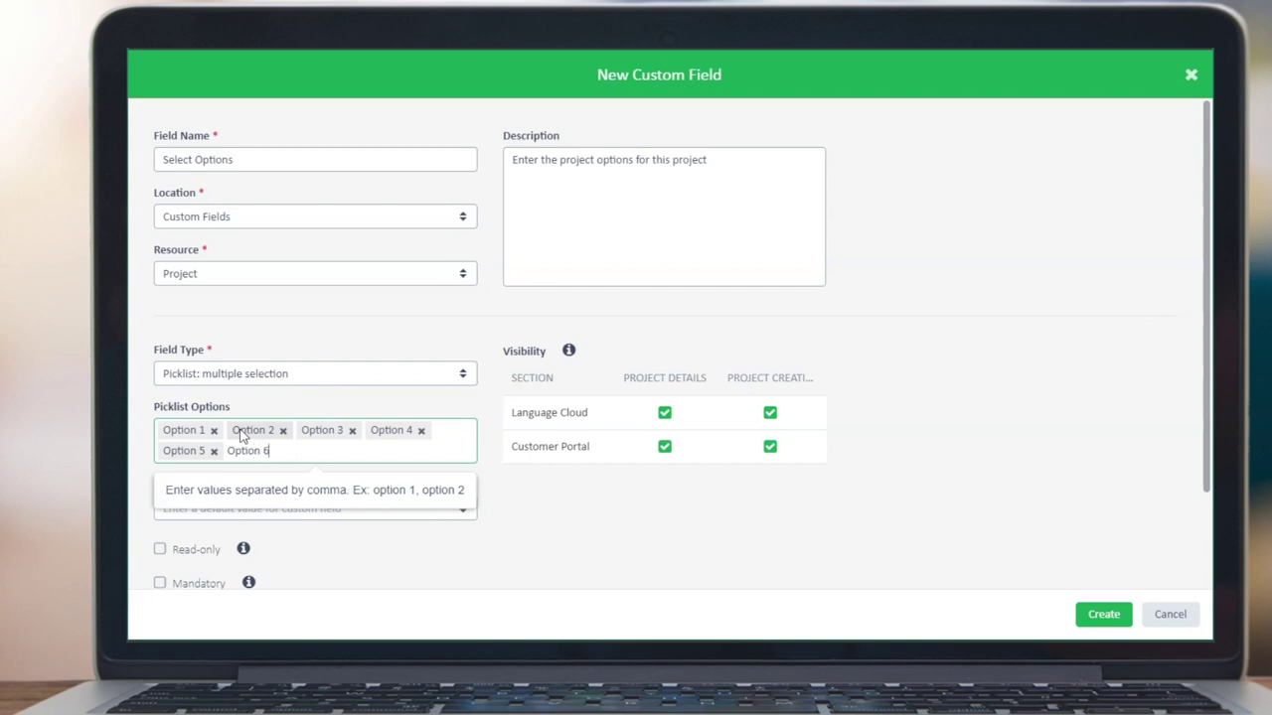
type(",")
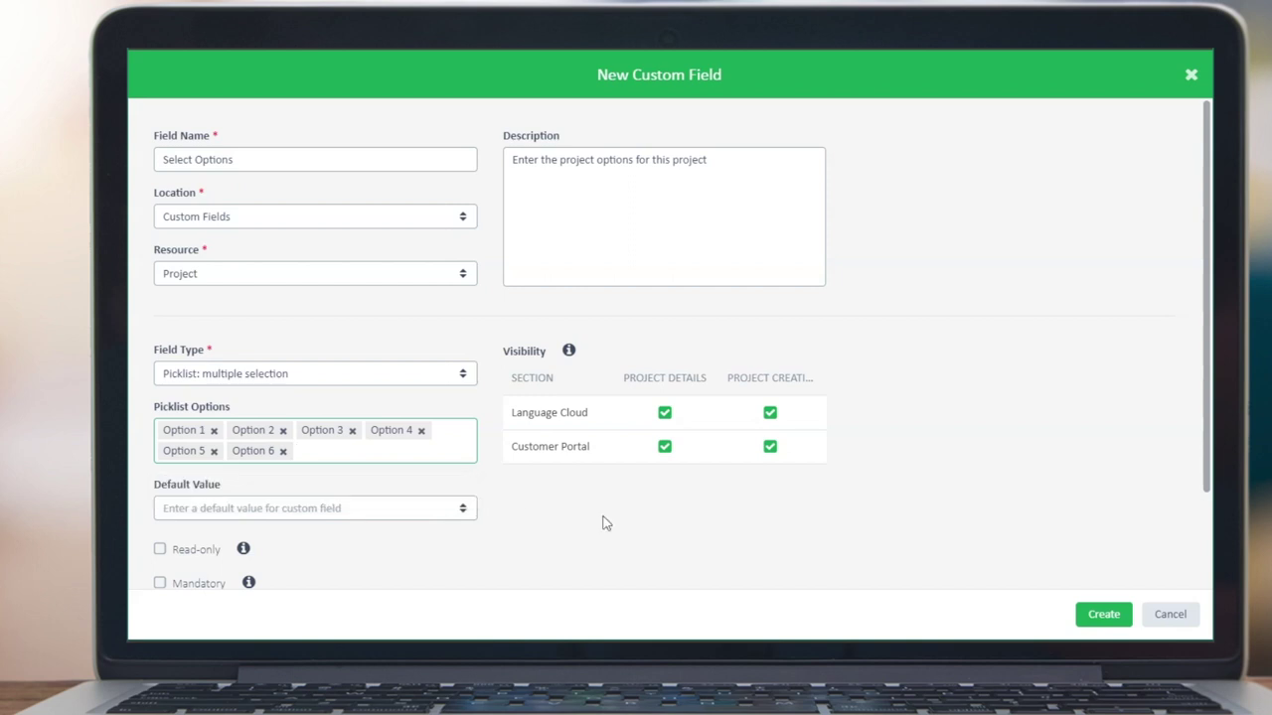
Create the picklist field as mandatory with Option 2, Option 3 and Option 5 as default values, and refresh the list
left_click(199, 587)
scroll(330, 562, "down", 2)
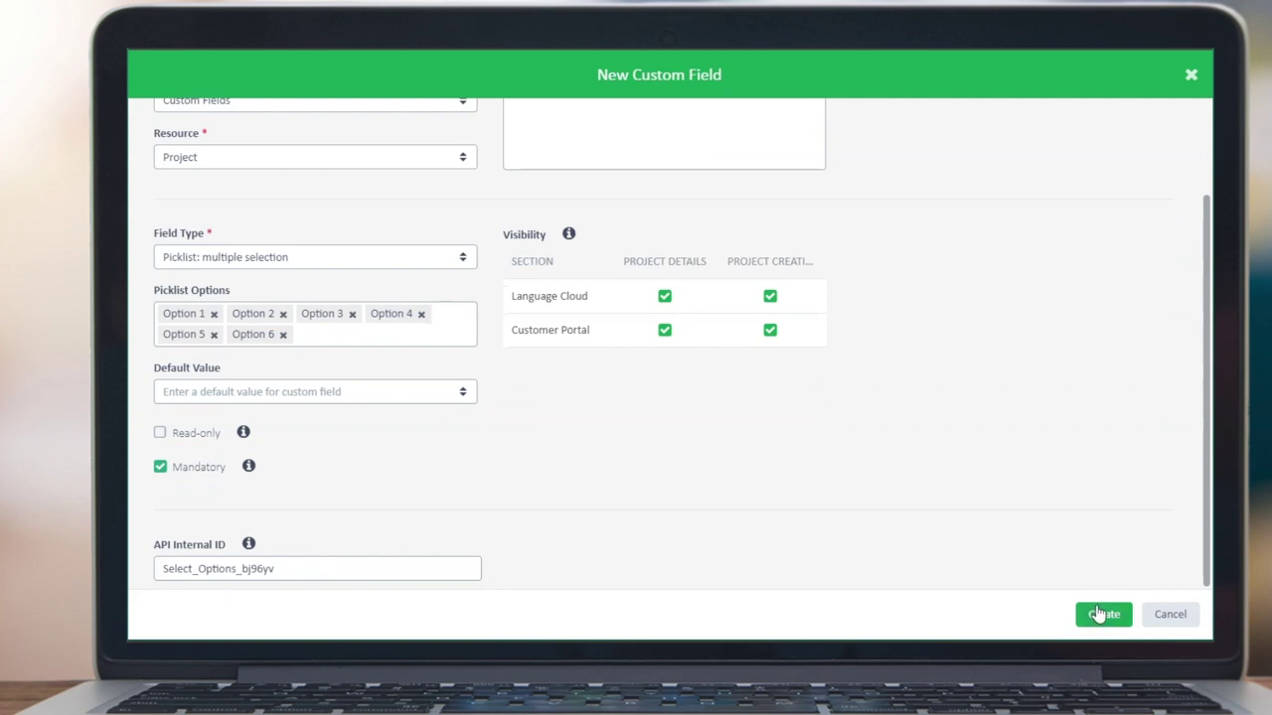
left_click(351, 394)
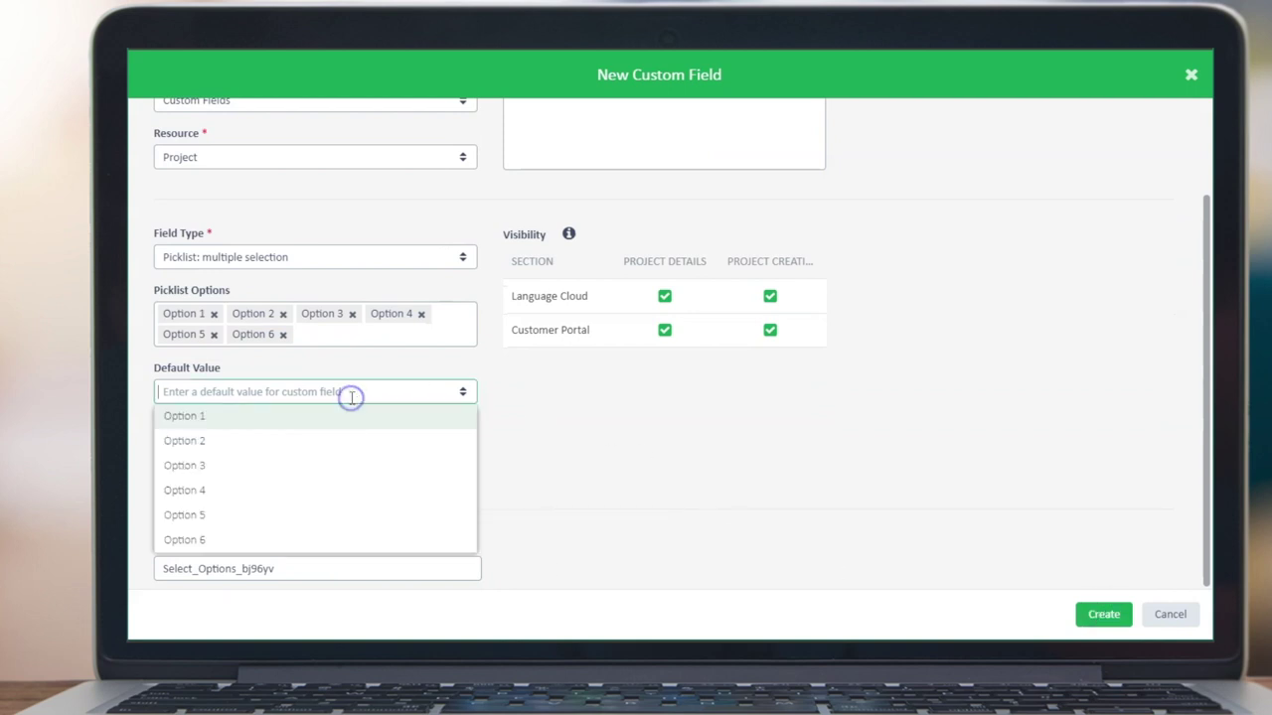
left_click(255, 441)
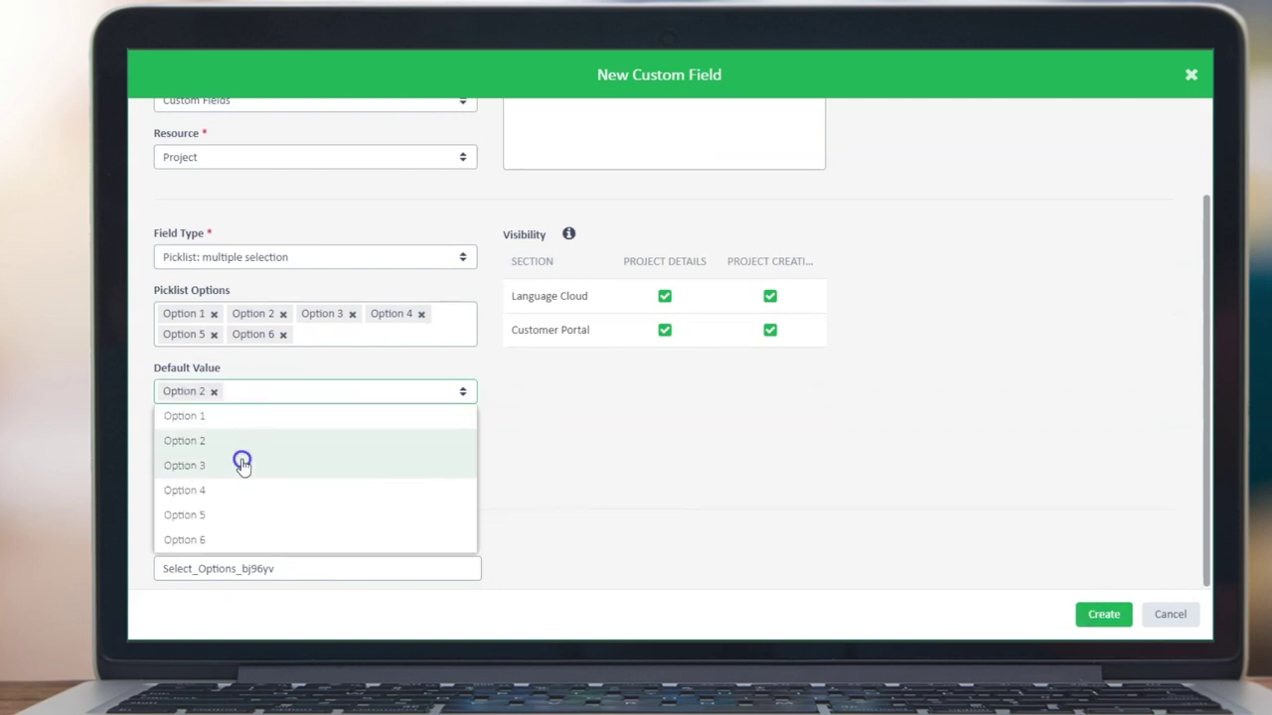
left_click(242, 460)
left_click(244, 509)
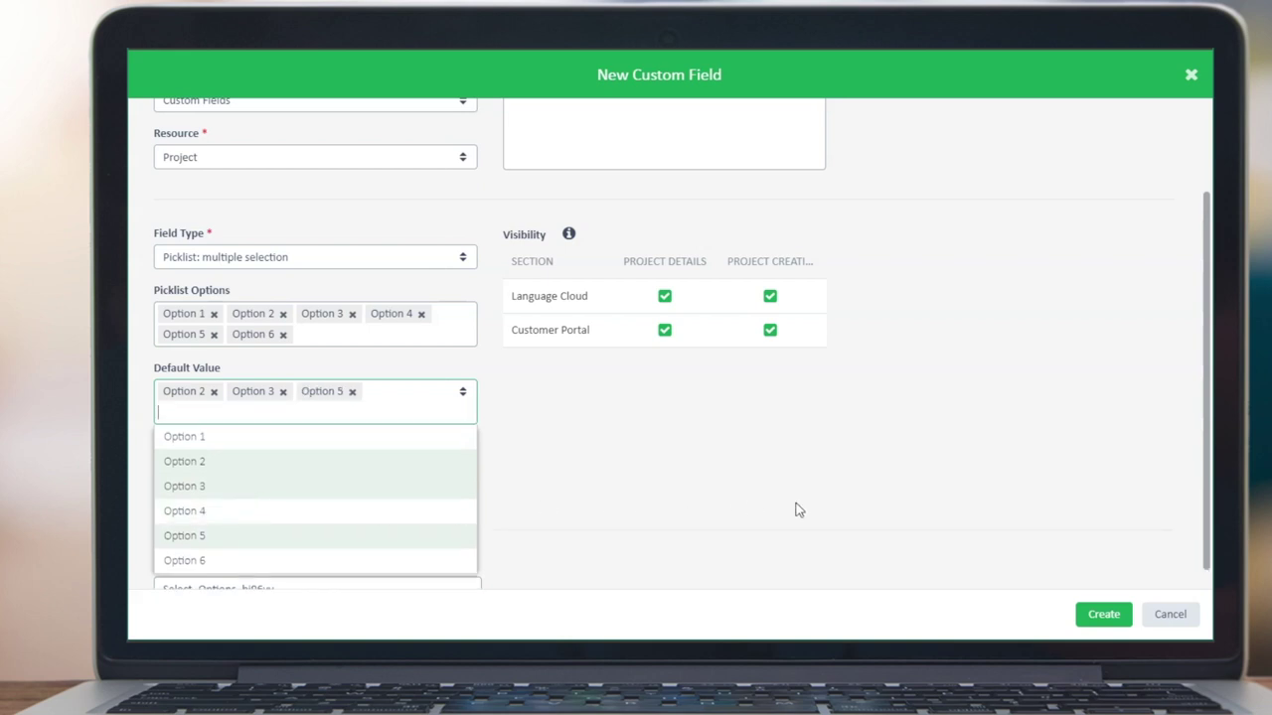
left_click(1099, 613)
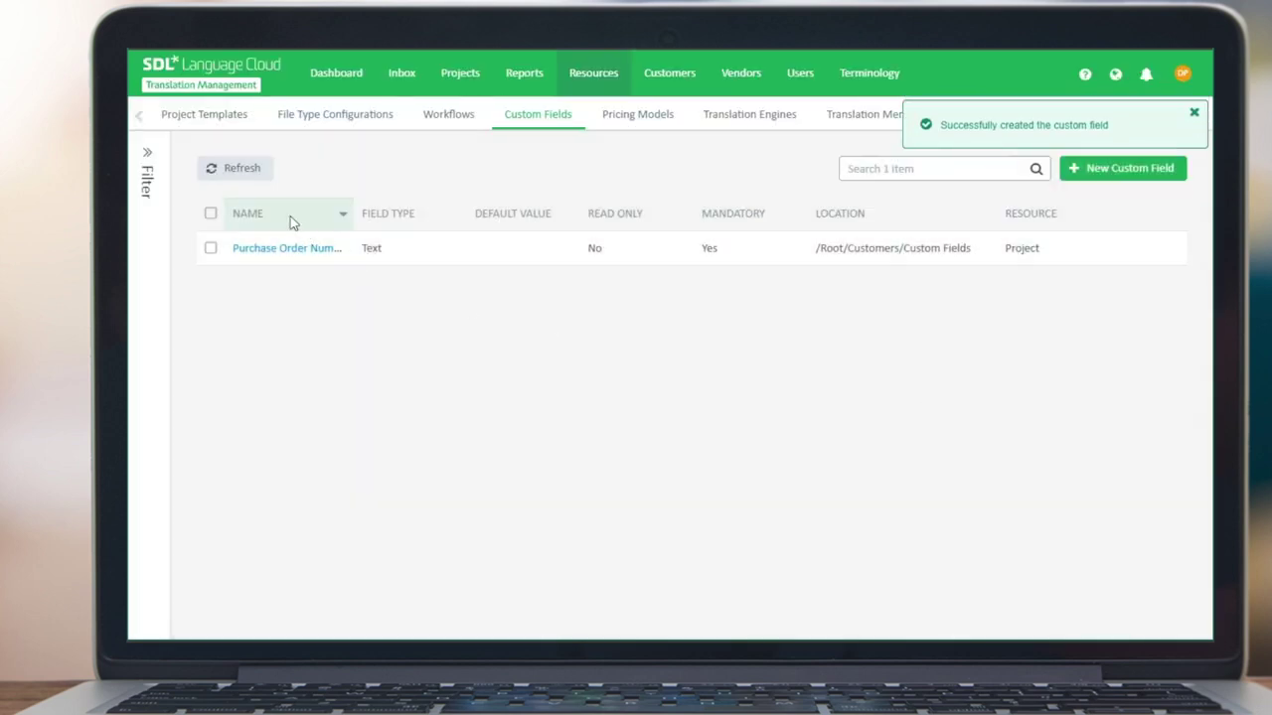
left_click(241, 168)
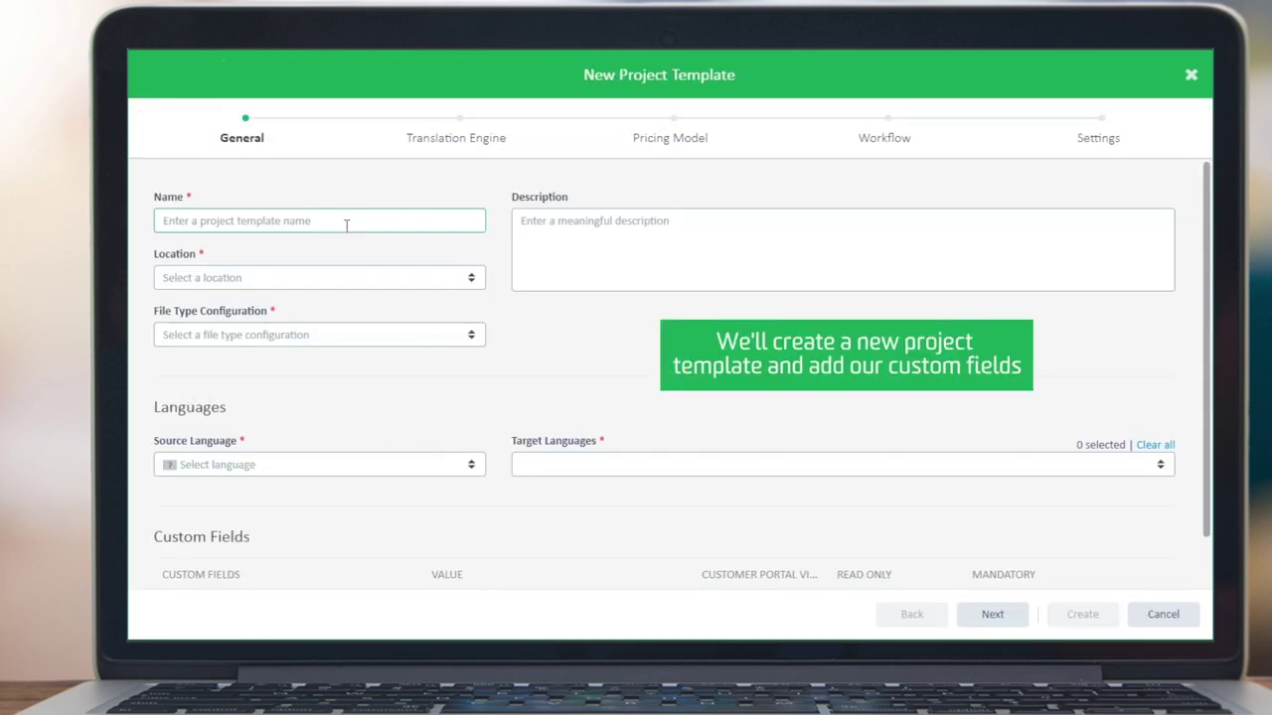
Name the new project template "Custom Fields Project Template" and set its location to Custom Fields
left_click(343, 223)
type("Custom Fiel")
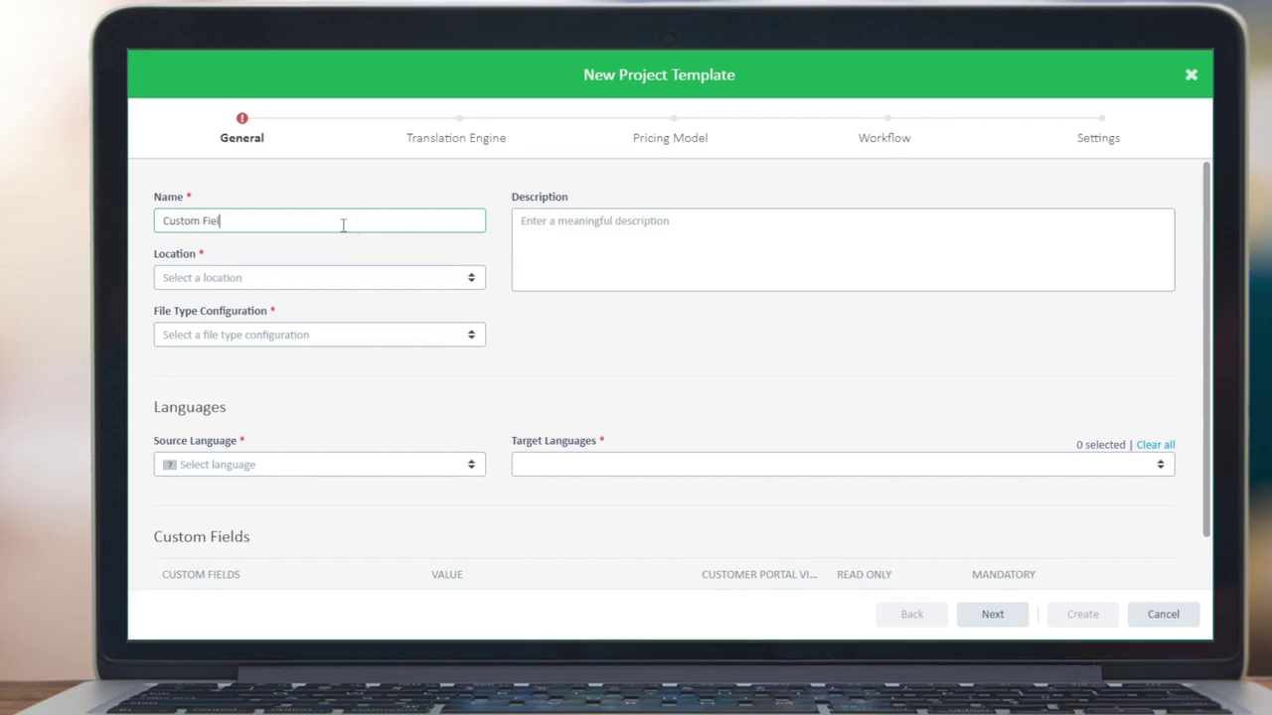
type("ds Project Template")
key("Tab")
type("Cus")
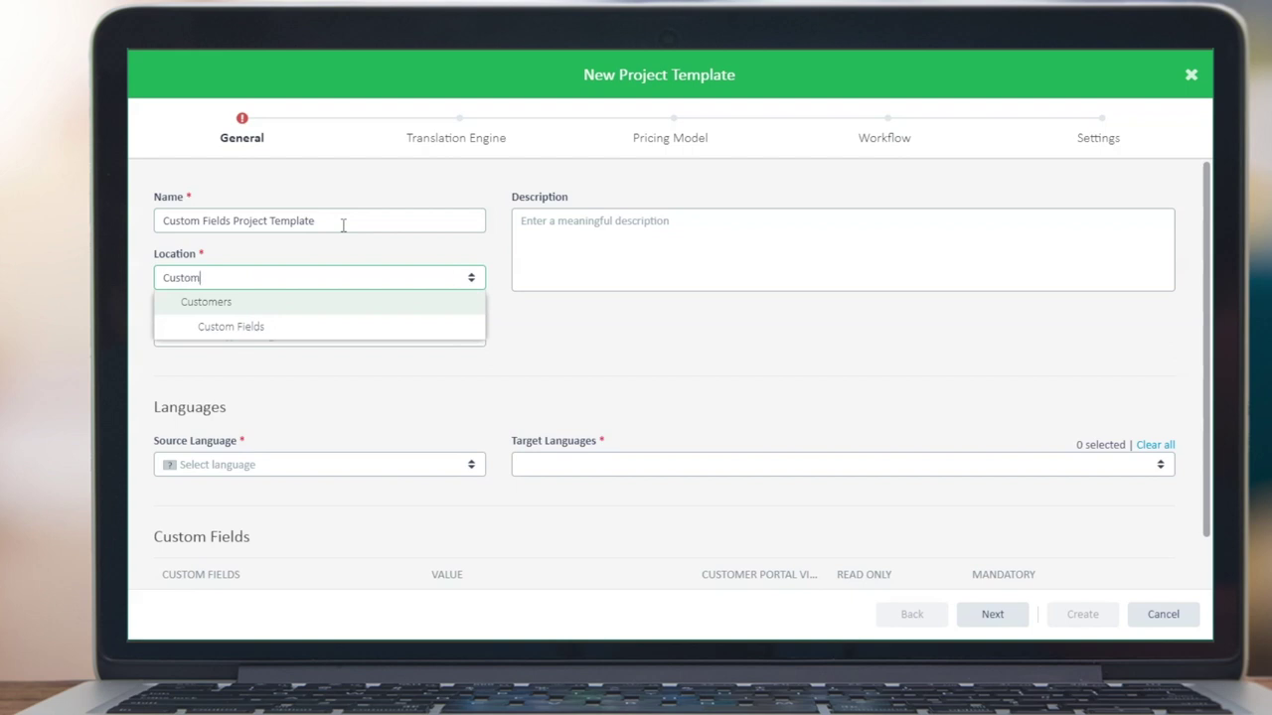
left_click(239, 325)
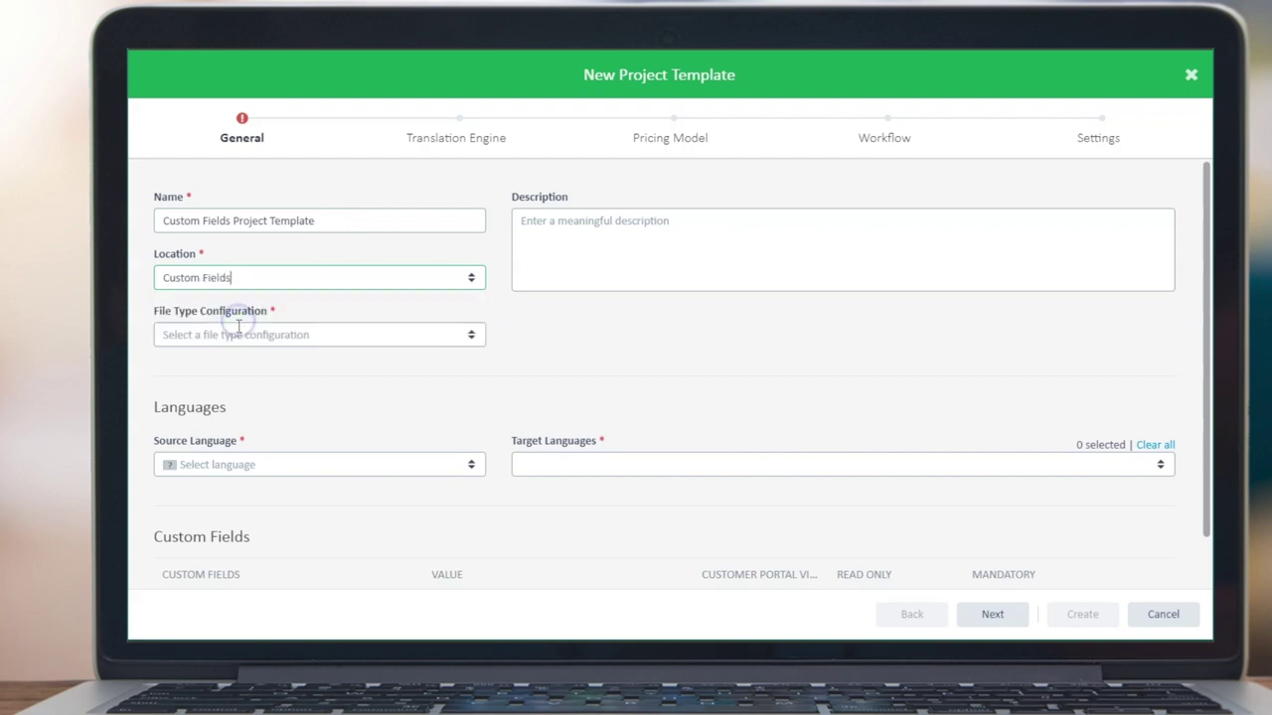
Assign the Default File Type Configuration to the template and describe it as "A project template with custom fields"
left_click(472, 335)
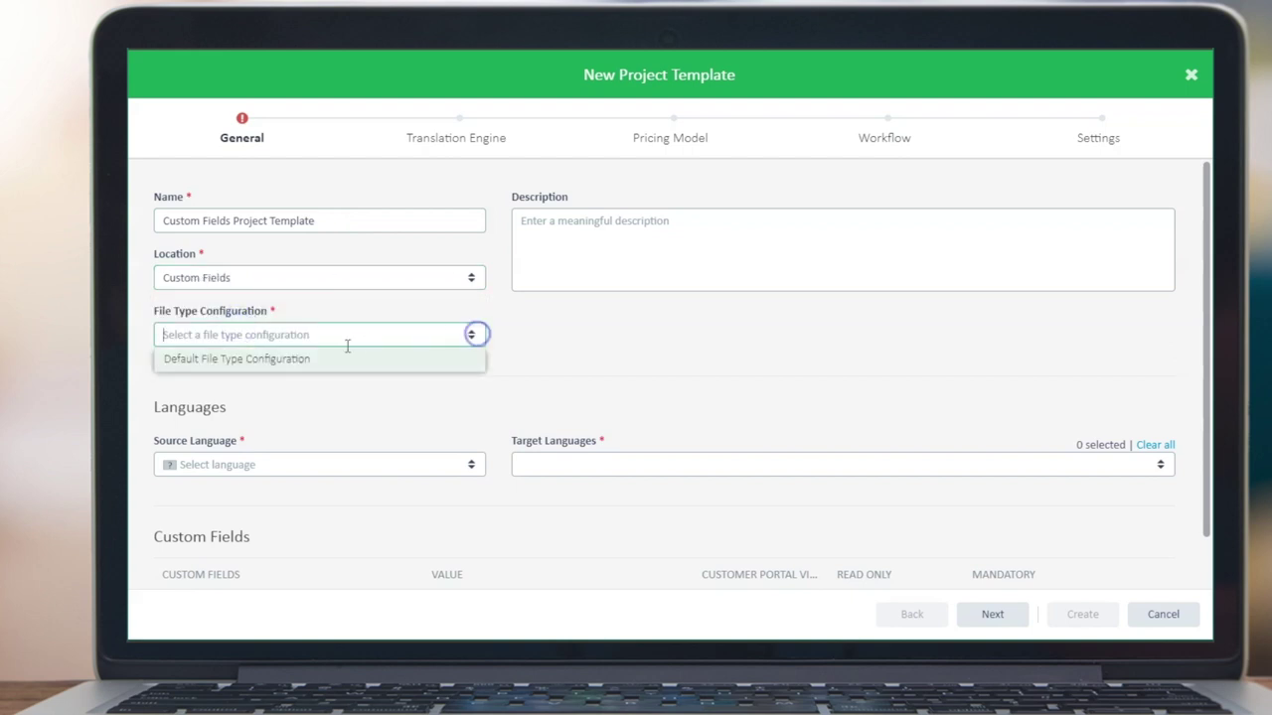
left_click(285, 362)
left_click(540, 238)
type("A projec")
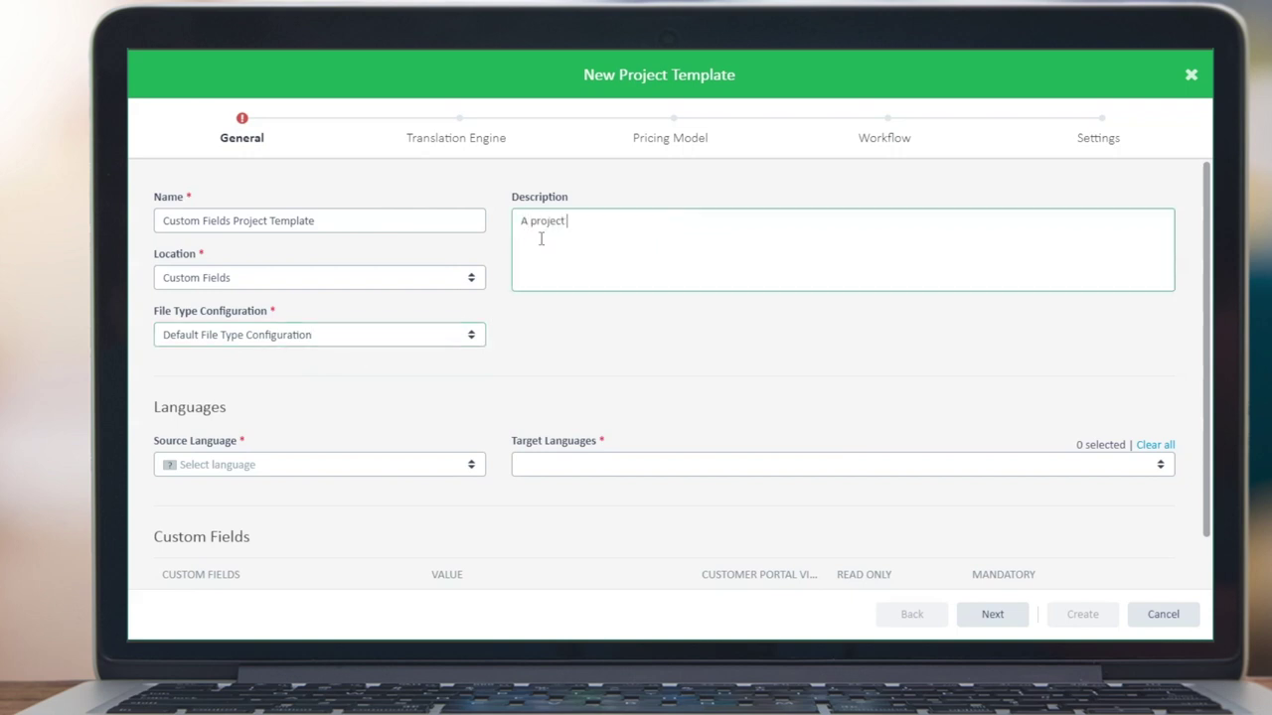
type("tom fields")
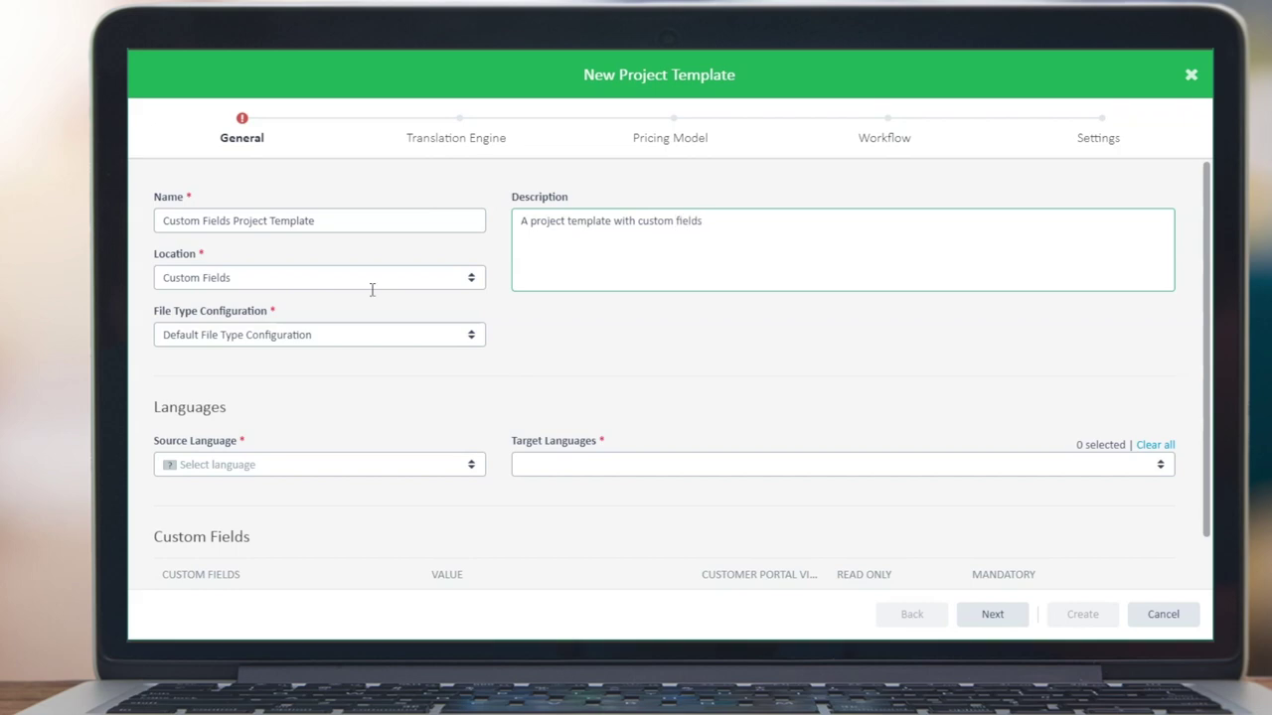
Set the template's source language to English (United States)
left_click(472, 467)
left_click(472, 468)
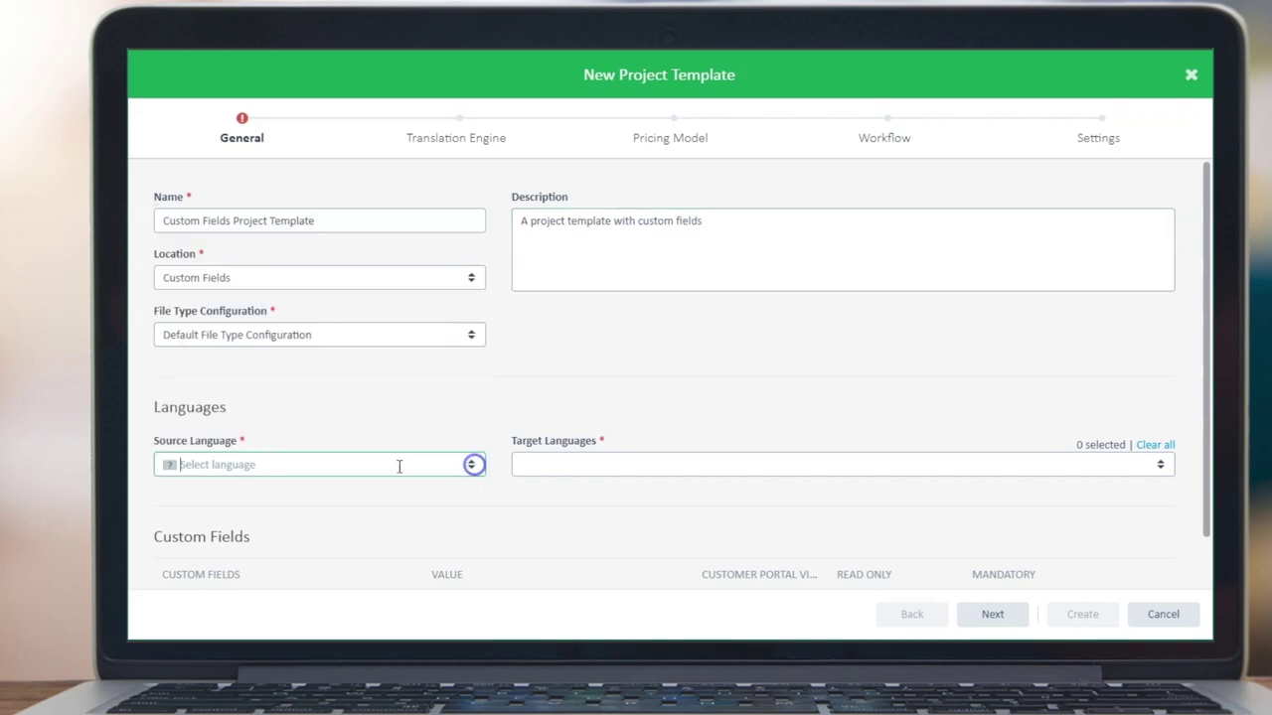
type("stat")
left_click(264, 521)
Add French (France), Italian (Italy), German (Germany) and Spanish (Spain, International Sort) as the template's target languages
left_click(548, 466)
type("French (F")
left_click(561, 489)
type("Itali")
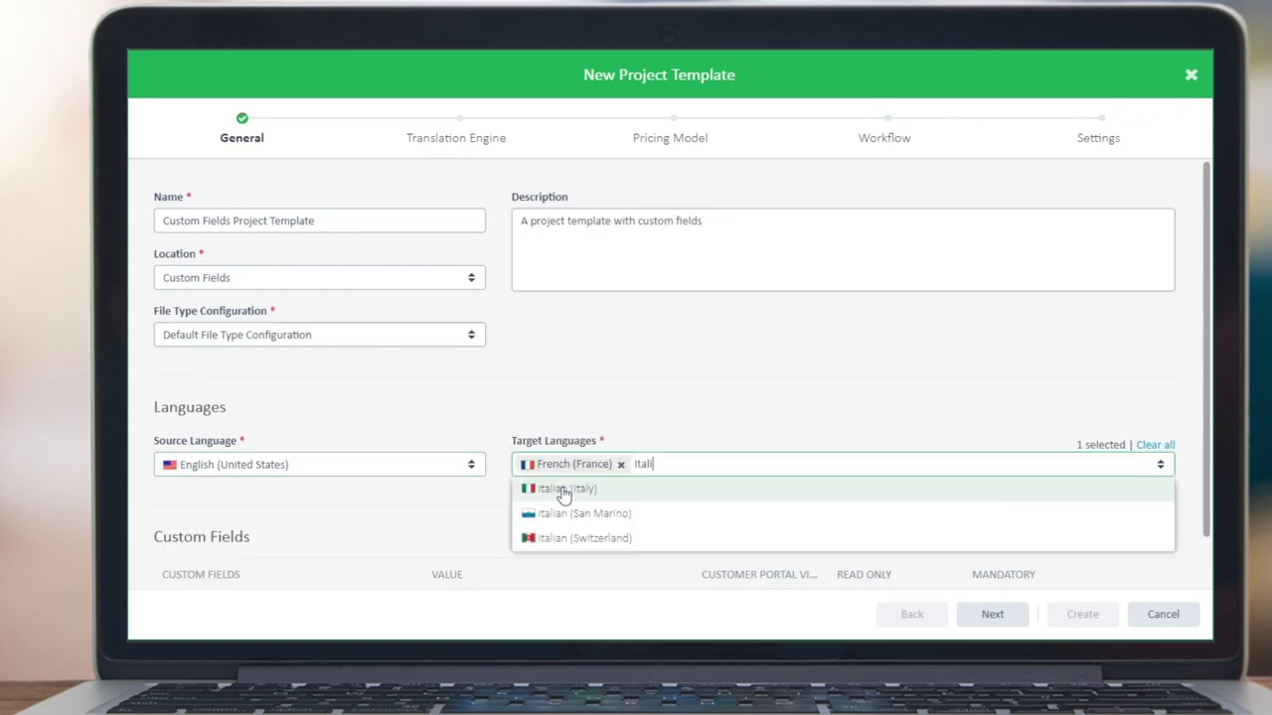
left_click(560, 487)
type("German")
left_click(556, 291)
type("Spanish")
left_click(596, 389)
Add the Select Options custom field to the template, keeping Option 2, Option 3 and Option 5 as its values
scroll(477, 528, "down", 1)
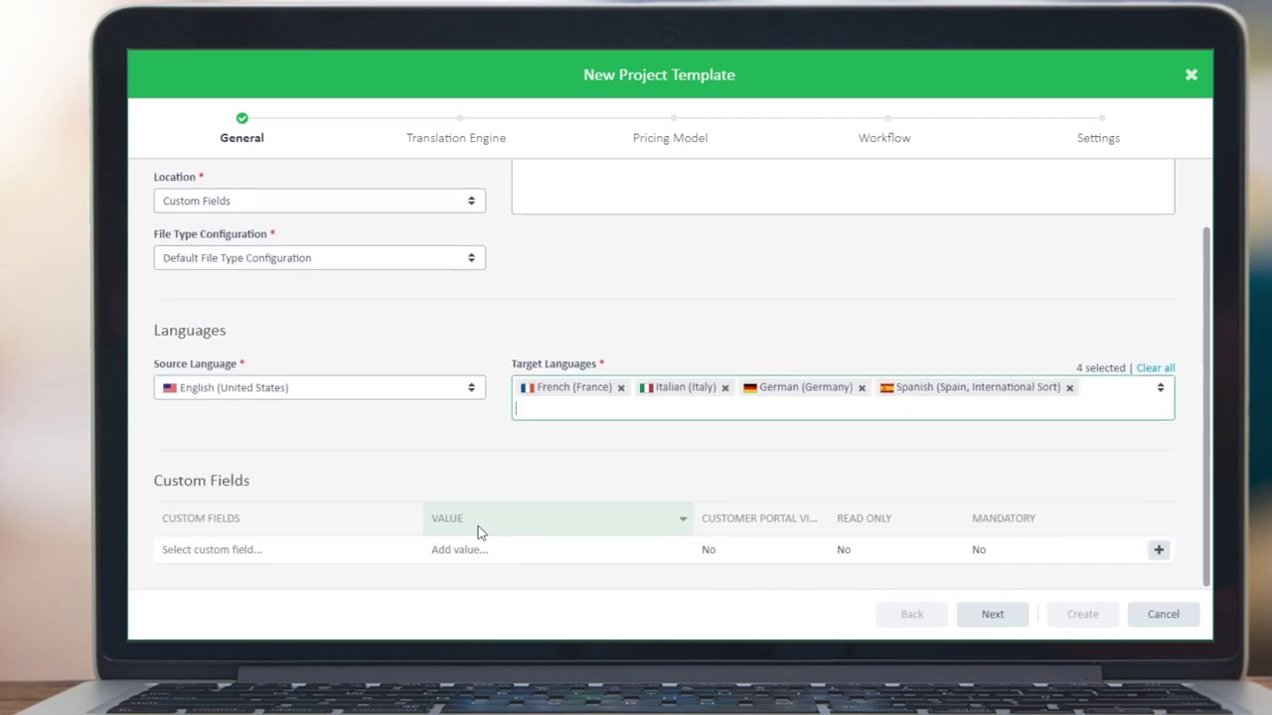
left_click(271, 550)
left_click(408, 549)
left_click(217, 600)
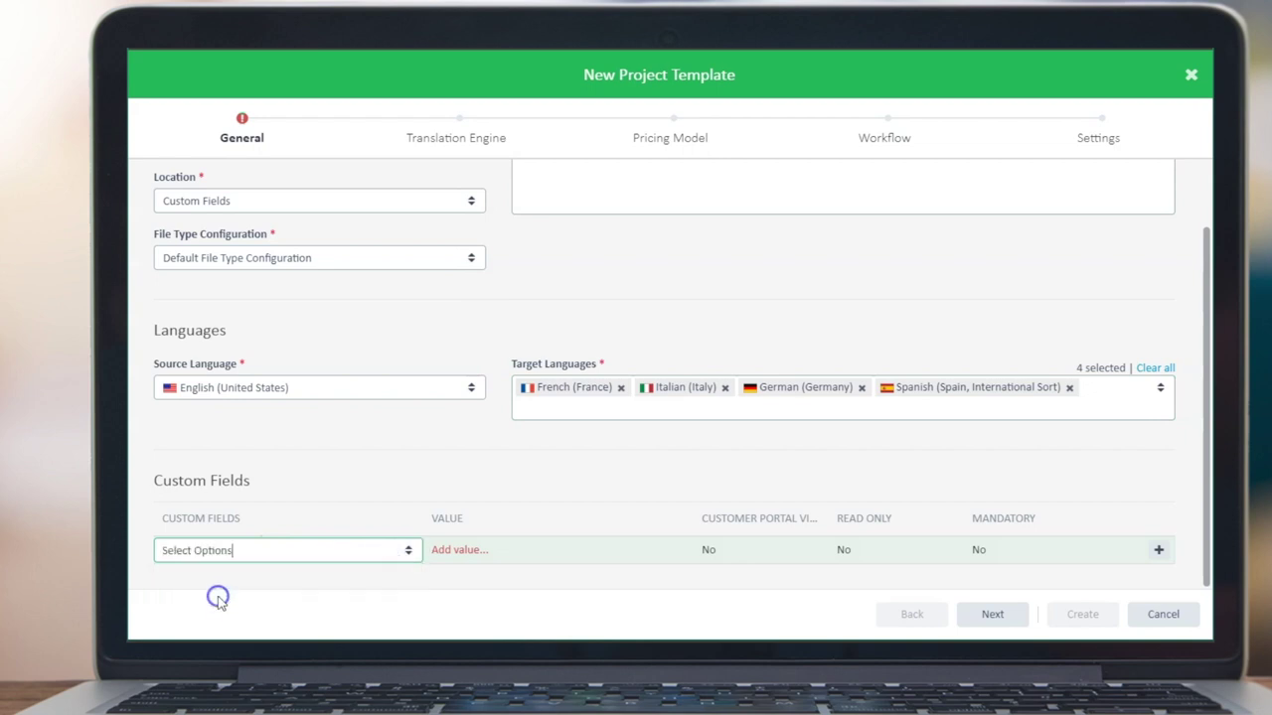
left_click(526, 554)
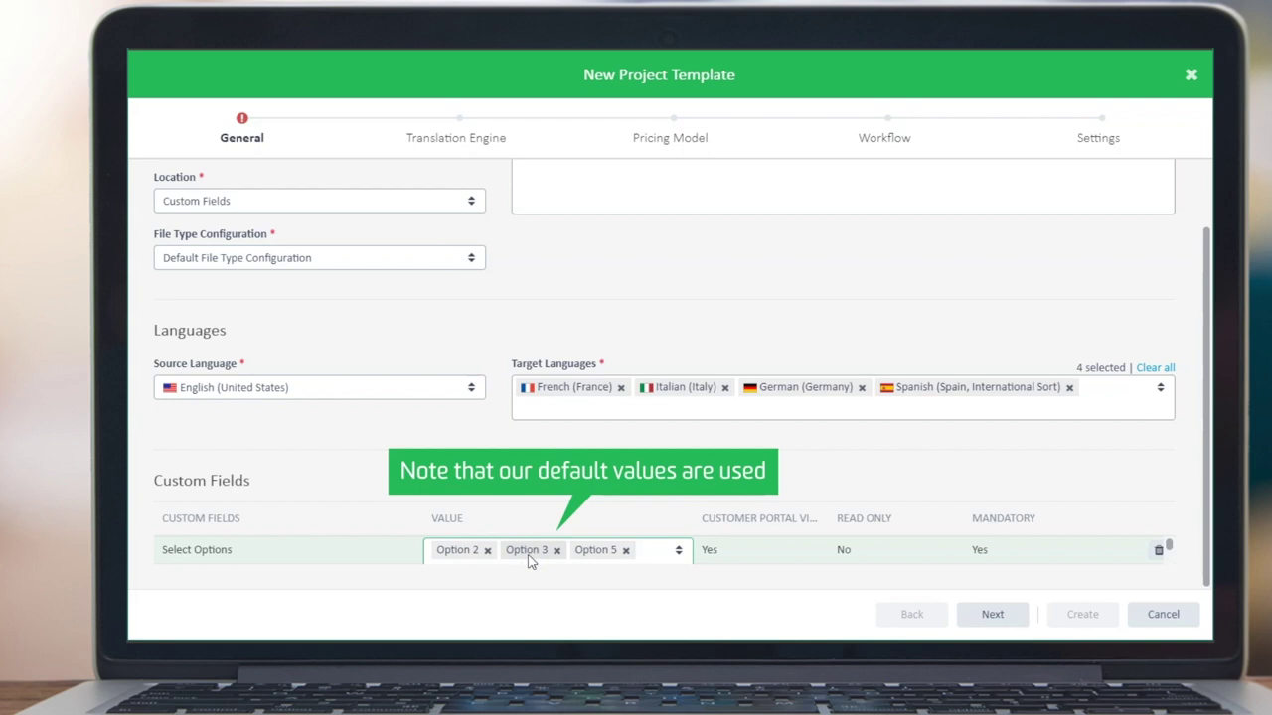
left_click(231, 520)
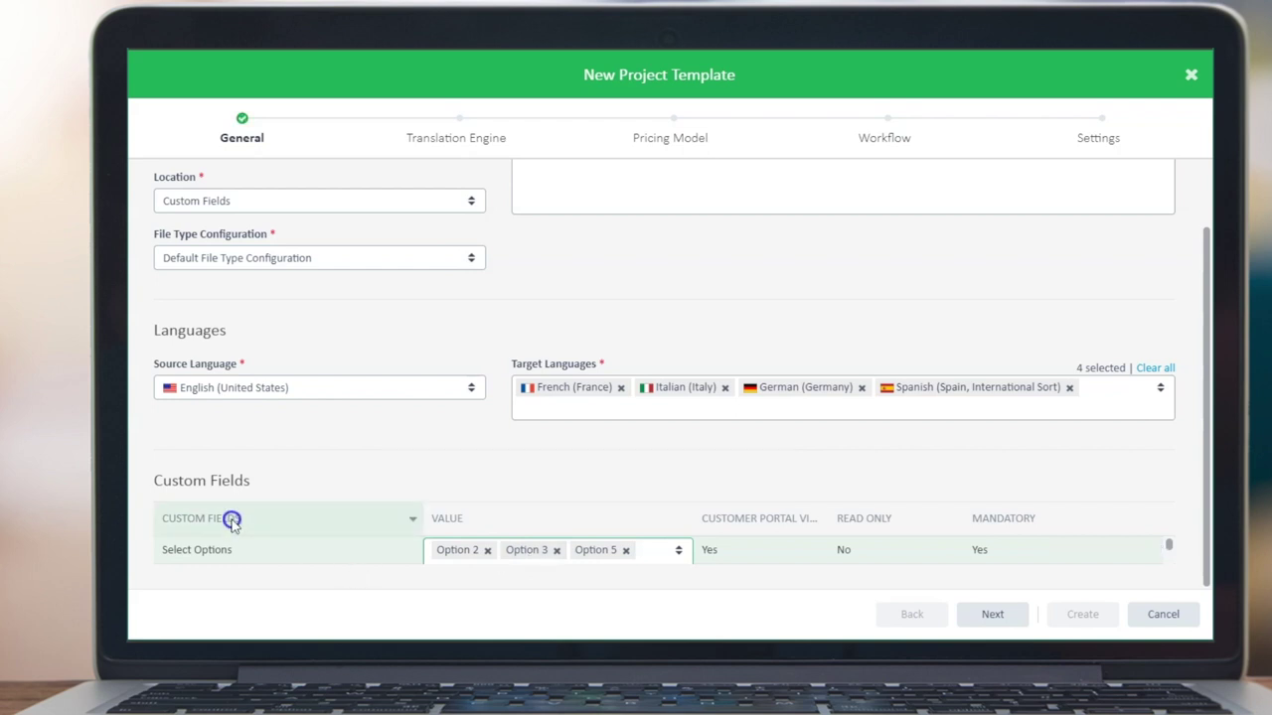
Add the Purchase Order Number custom field to the template without a preset value
left_click(279, 550)
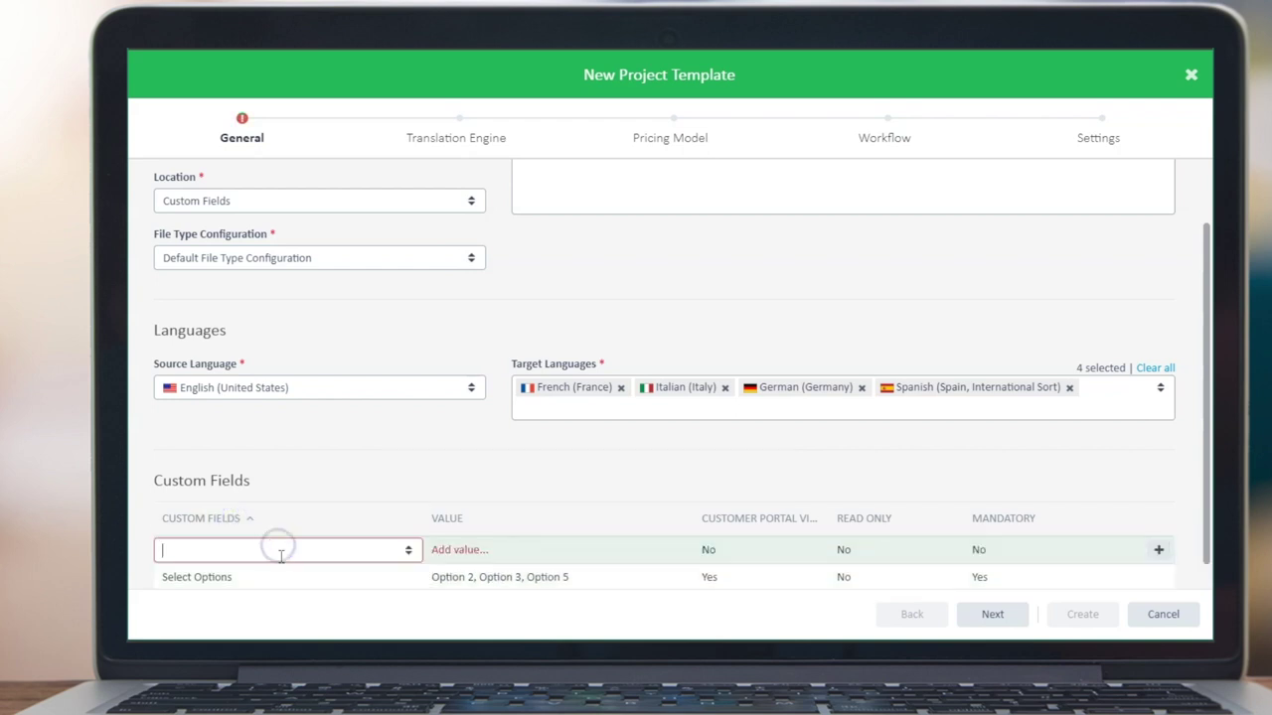
left_click(407, 549)
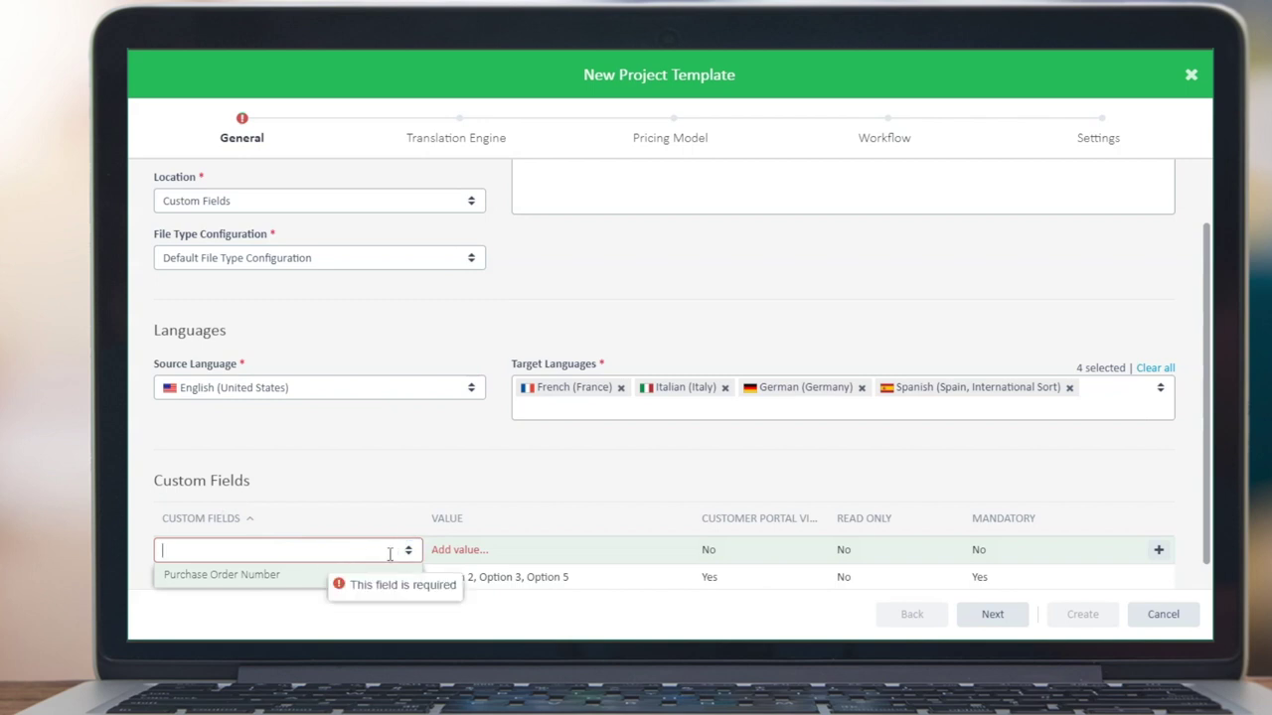
left_click(407, 551)
left_click(408, 554)
left_click(304, 573)
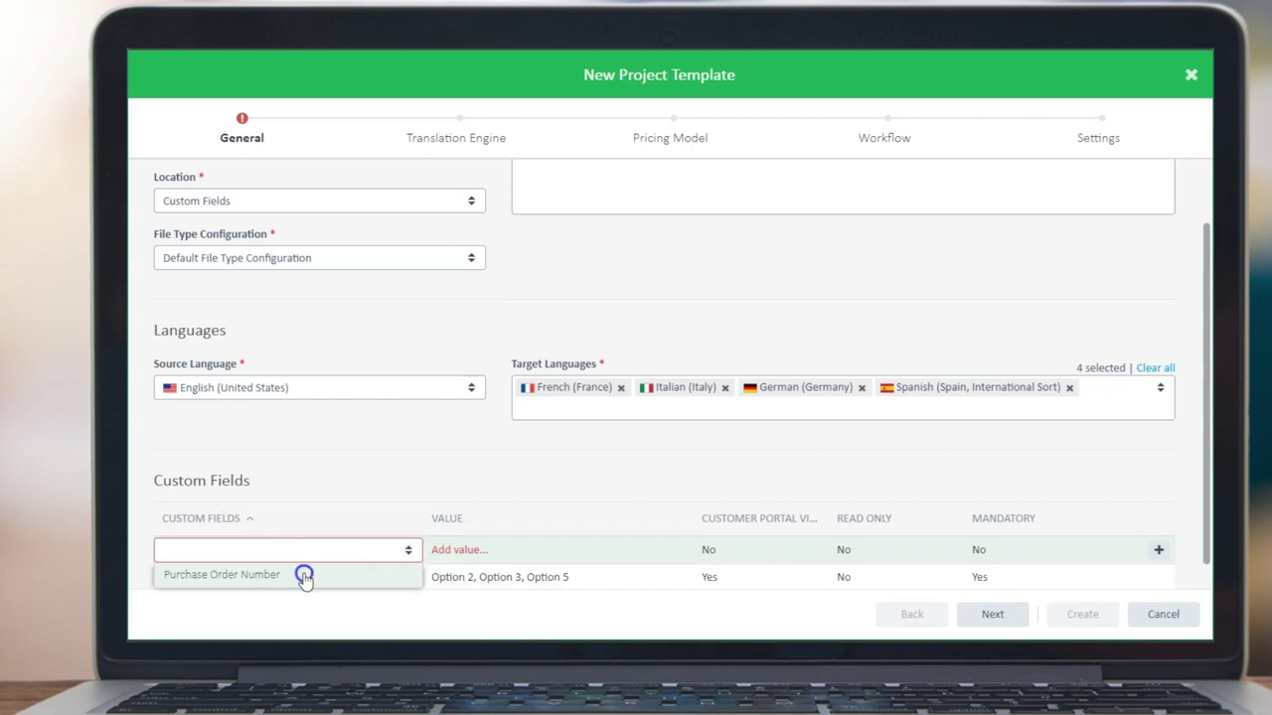
left_click(586, 493)
scroll(807, 541, "down", 1)
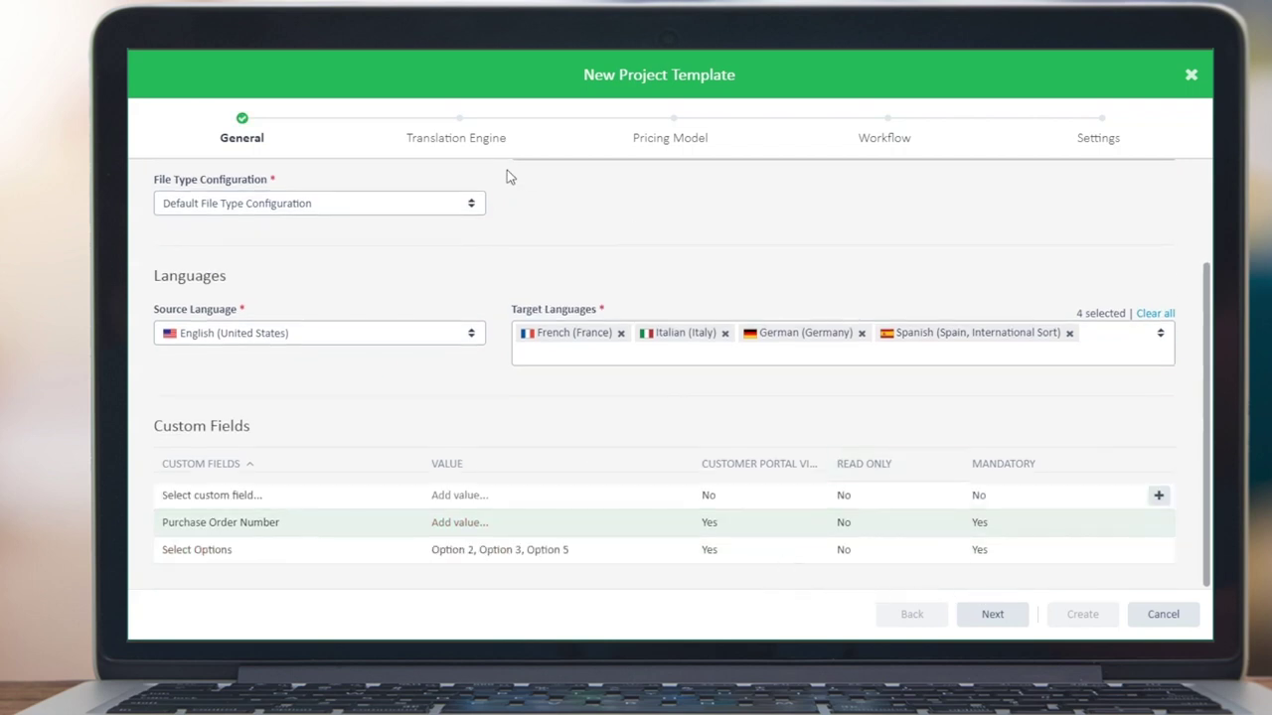
Choose the translation engine and the pricing model for the project template
left_click(483, 139)
left_click(533, 221)
left_click(533, 245)
left_click(669, 140)
left_click(338, 216)
left_click(286, 244)
Assign the Custom Fields Workflow to the template, look through its tasks and create the template
left_click(888, 140)
left_click(544, 217)
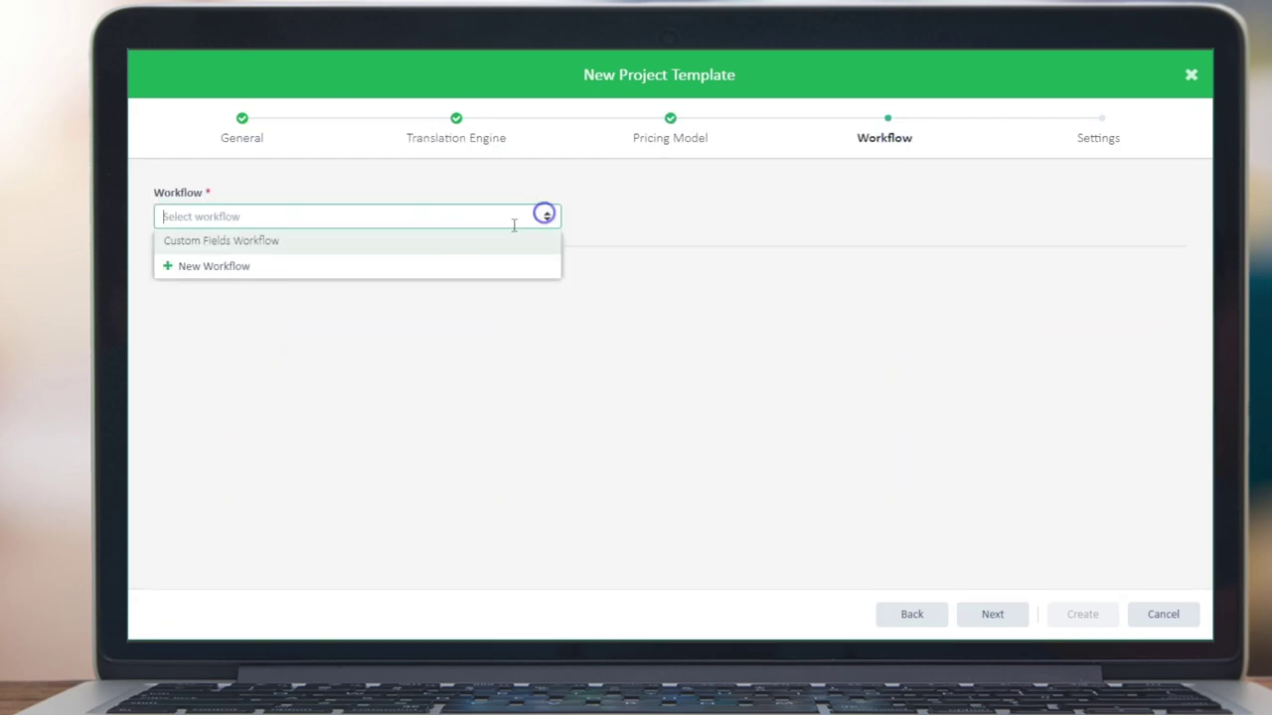
left_click(457, 240)
scroll(526, 469, "down", 10)
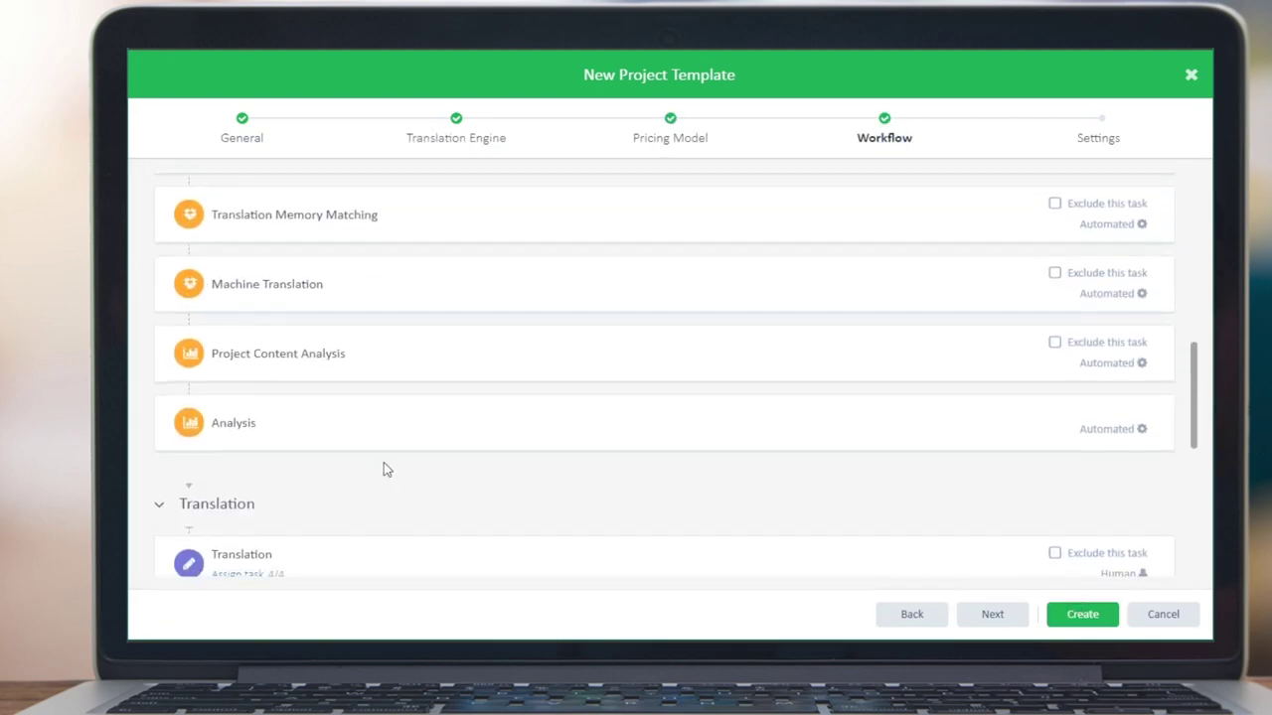
scroll(386, 471, "down", 6)
left_click(1081, 615)
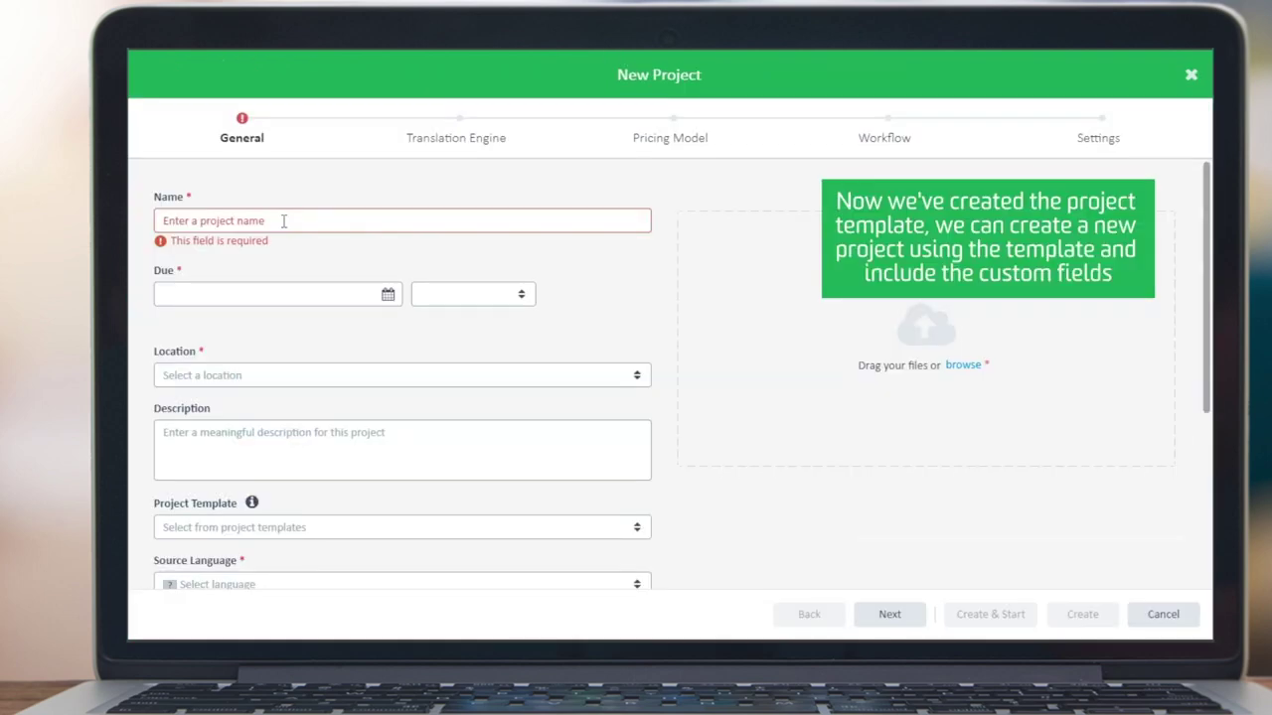
Name the new project "Custom Fields Project" and set its due date to 14 Nov 2020
left_click(283, 222)
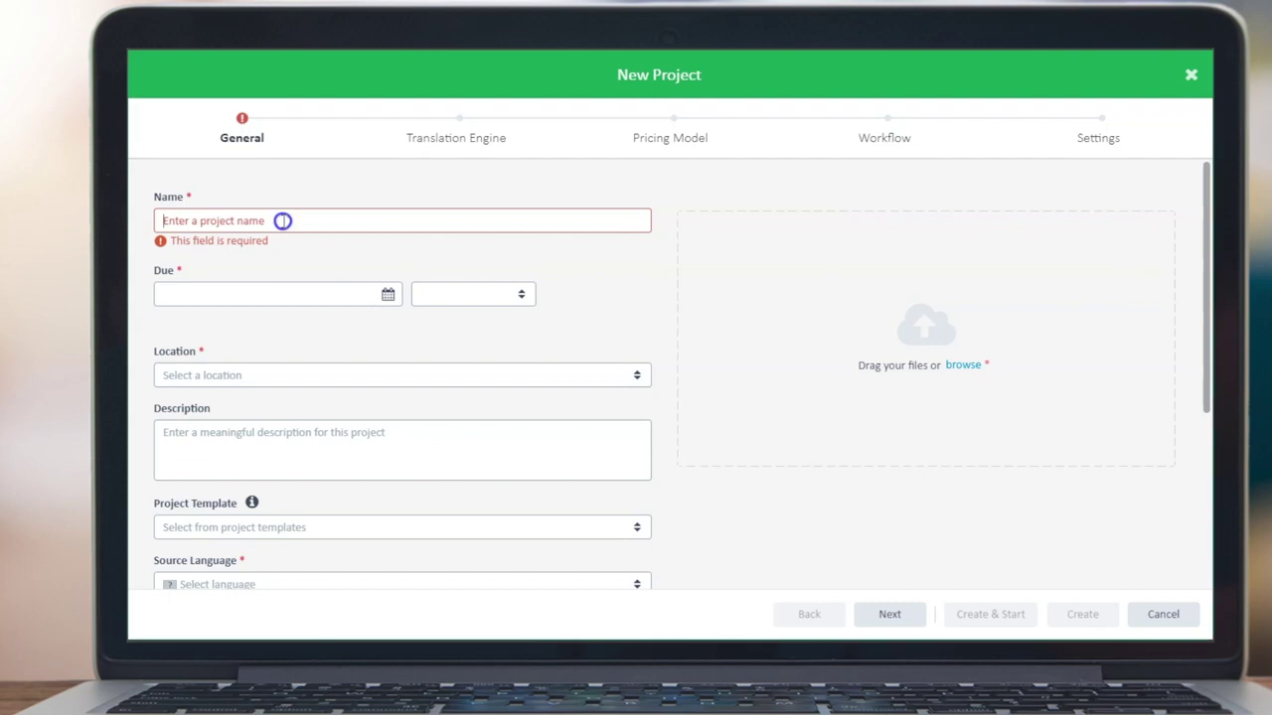
type("custom F")
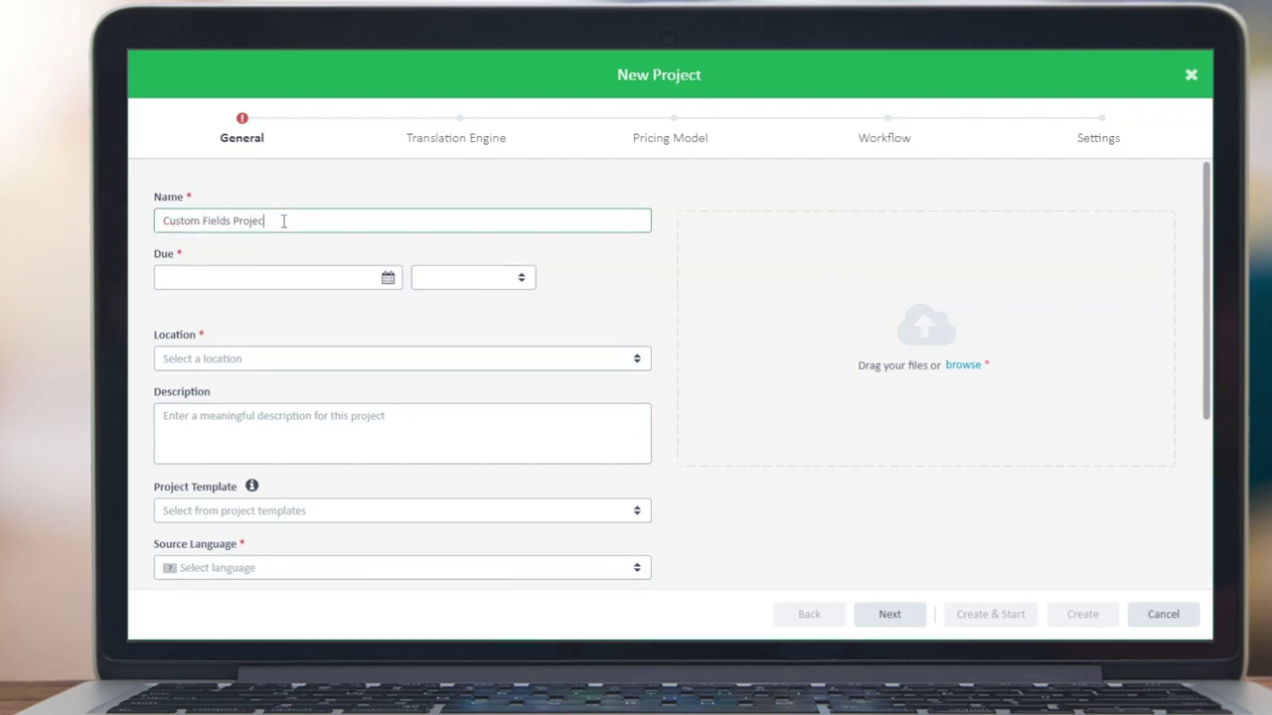
left_click(388, 279)
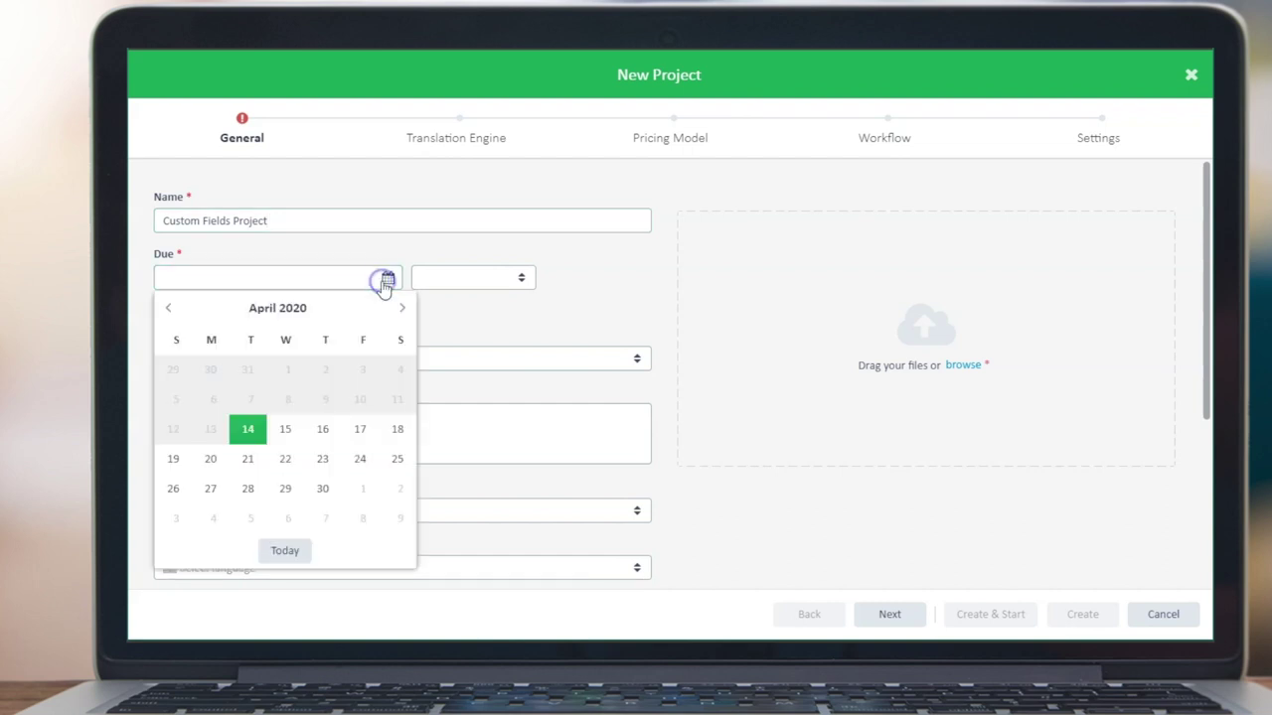
left_click(400, 312)
left_click(401, 312)
left_click(400, 312)
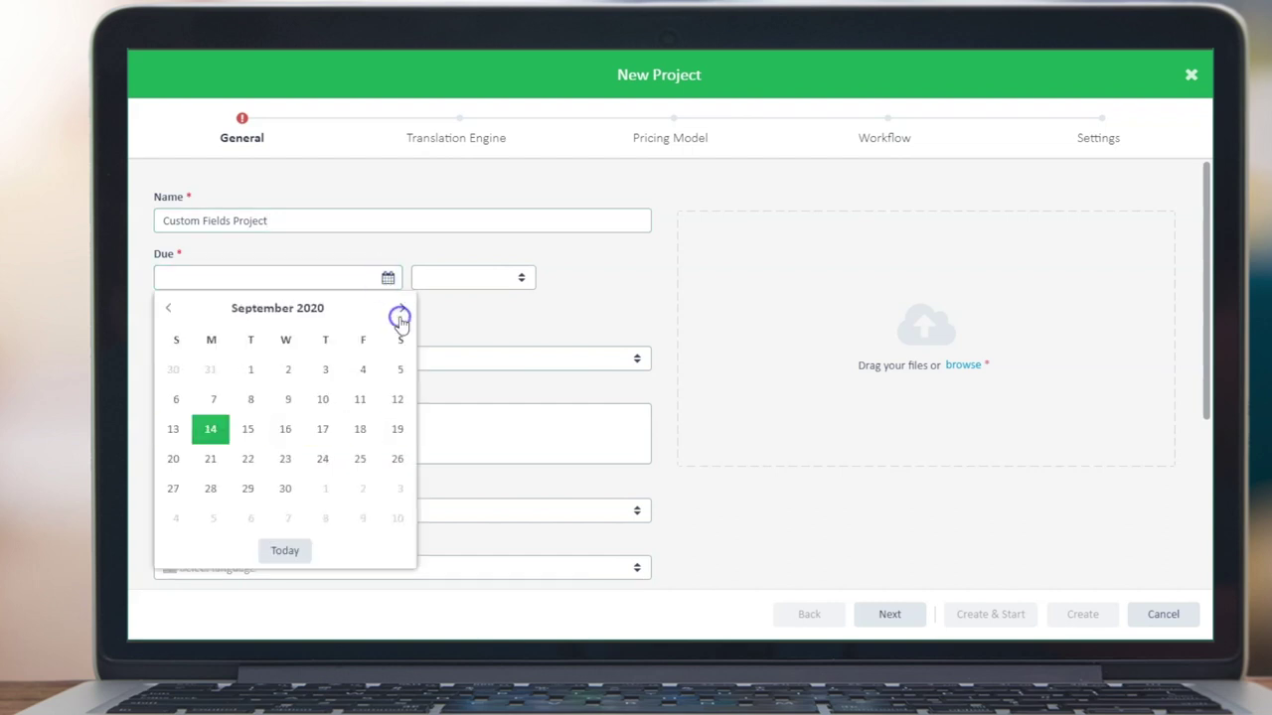
left_click(400, 312)
left_click(400, 312)
left_click(396, 403)
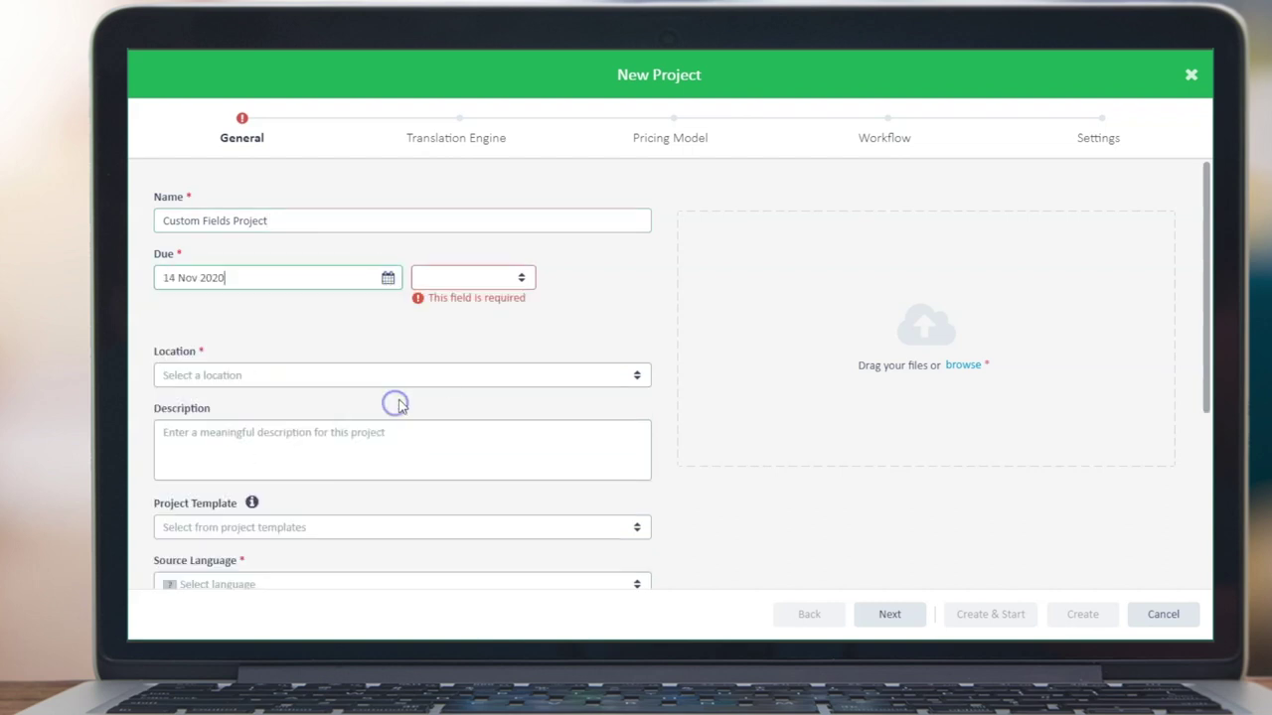
Set the project's due time to 17:00
left_click(521, 282)
scroll(507, 365, "down", 5)
scroll(507, 365, "down", 3)
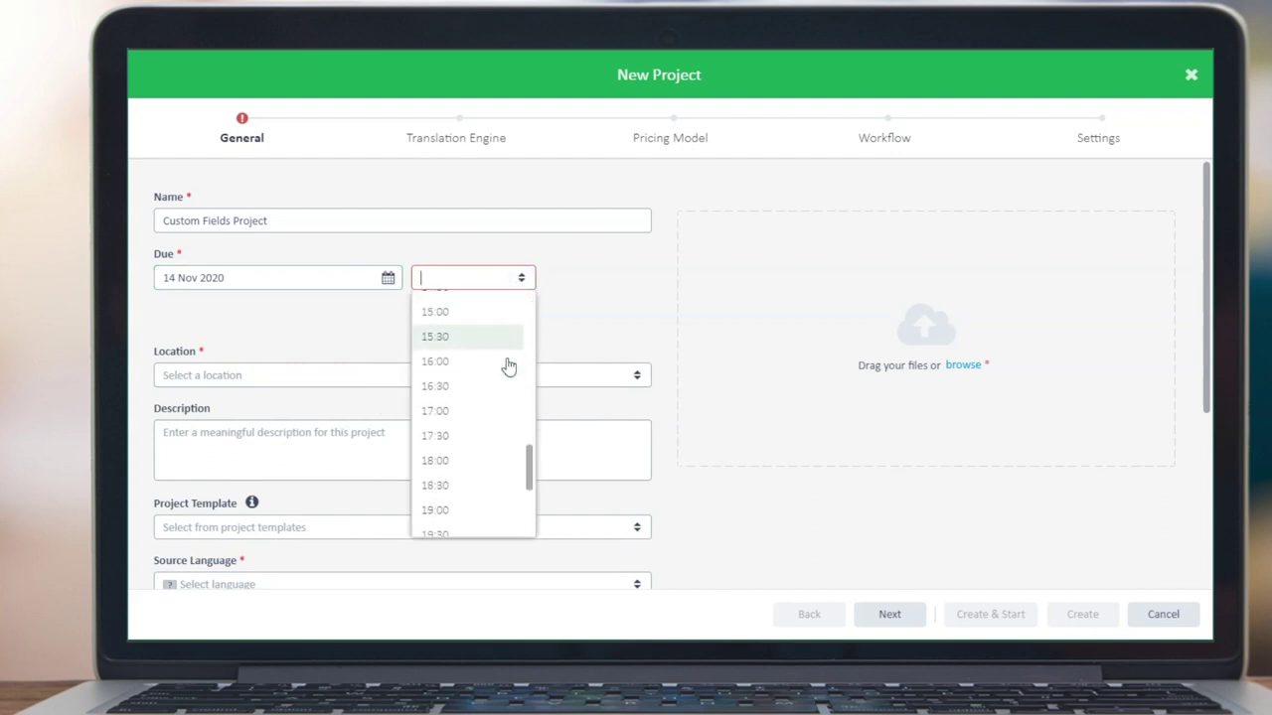
left_click(438, 406)
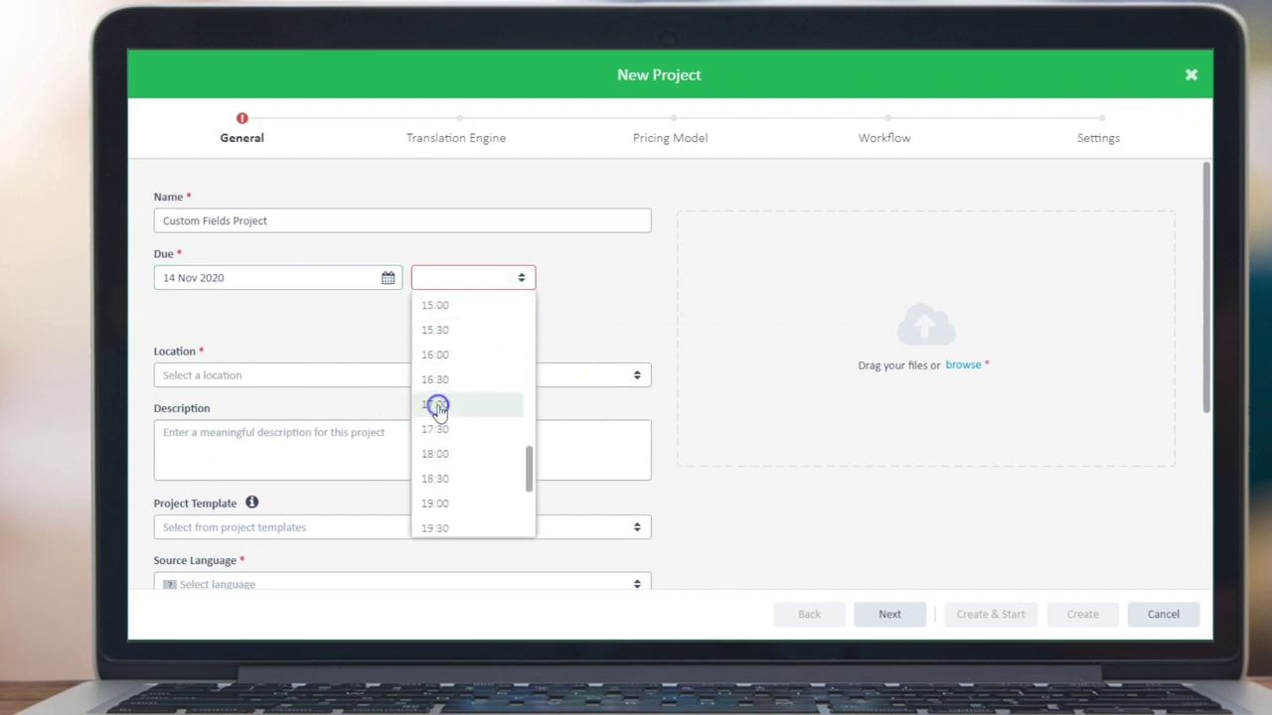
Set the project's location to Custom Fields and apply the Custom Fields Project Template
left_click(539, 361)
type("Customers")
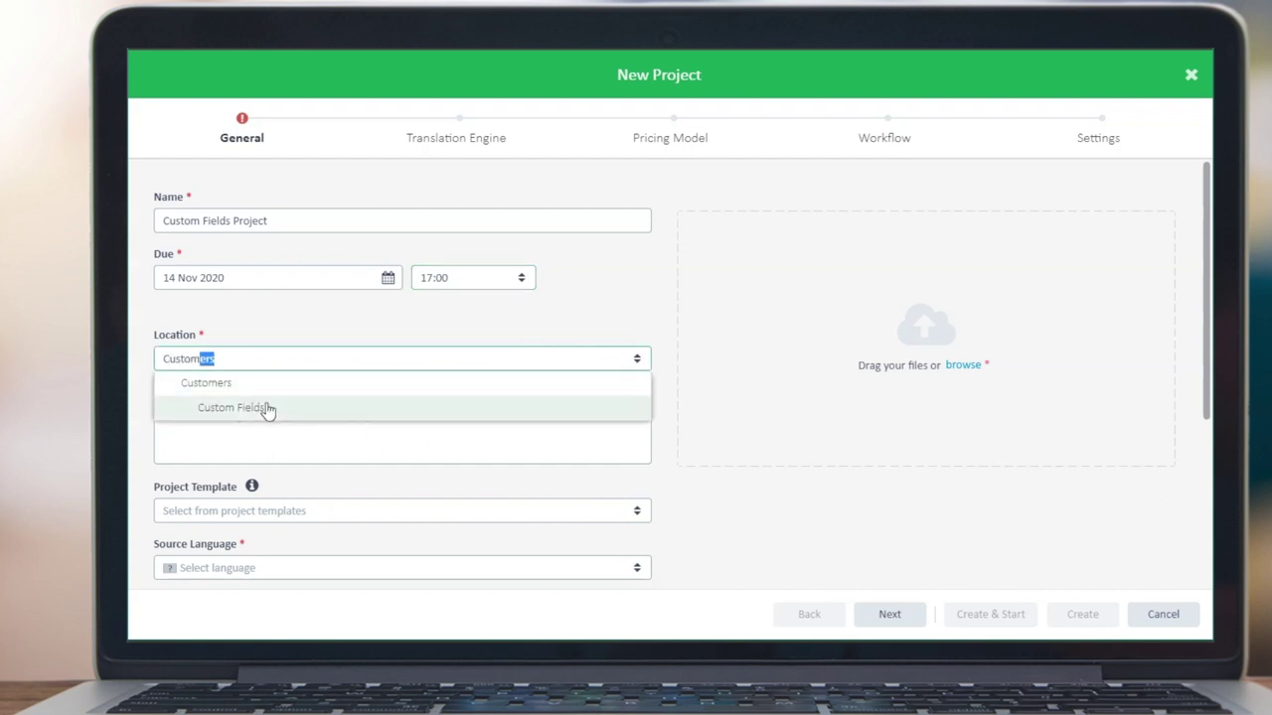
left_click(265, 406)
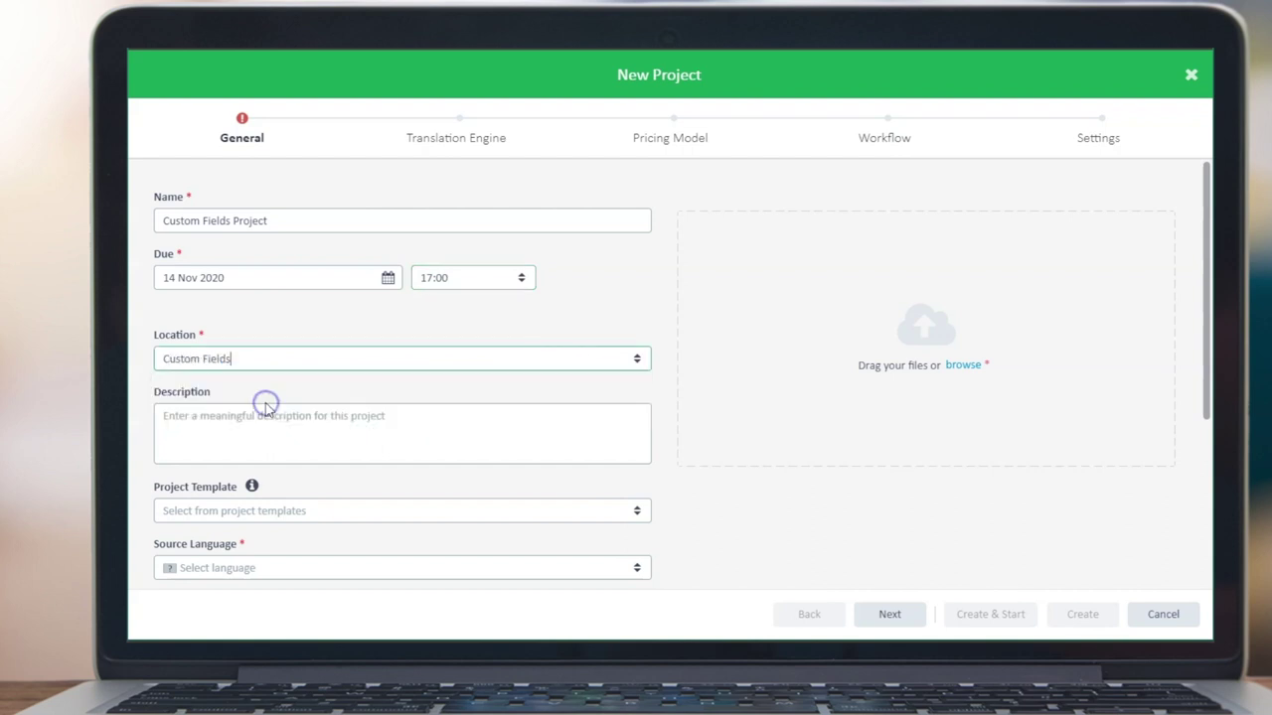
left_click(637, 509)
left_click(309, 535)
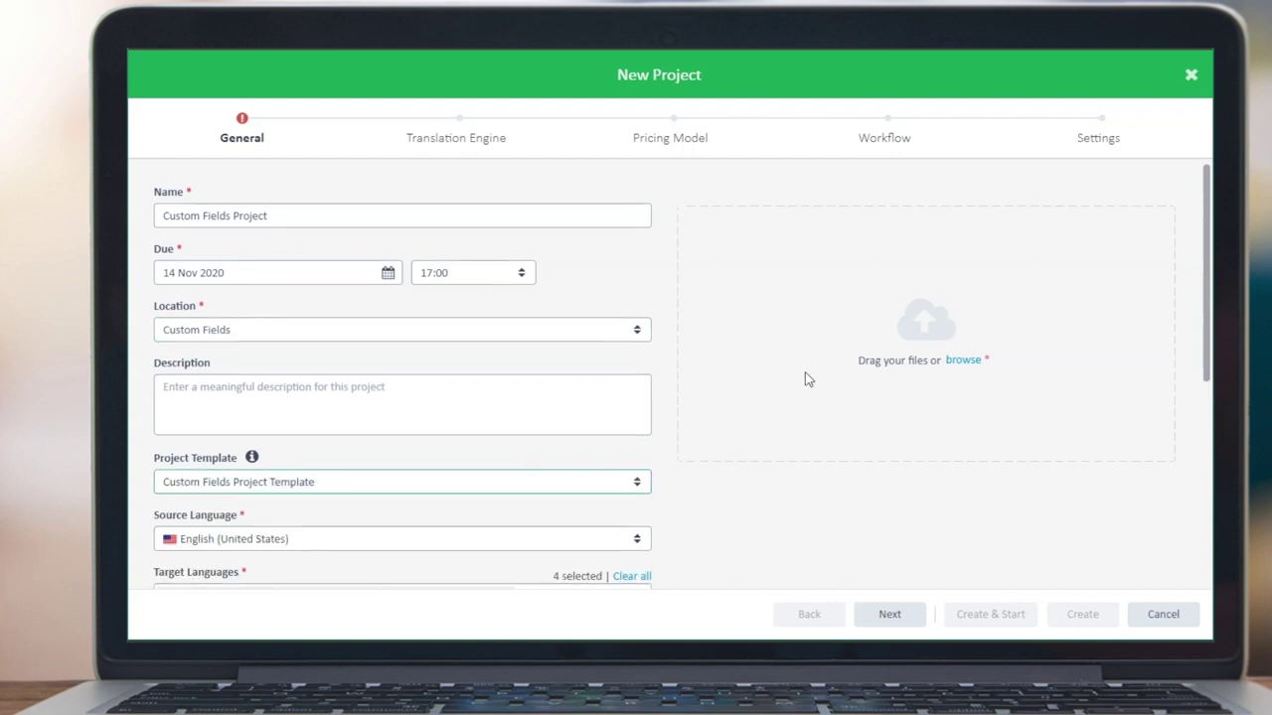
Enter the purchase order number in the project's mandatory Purchase Order Number custom field
scroll(805, 377, "down", 5)
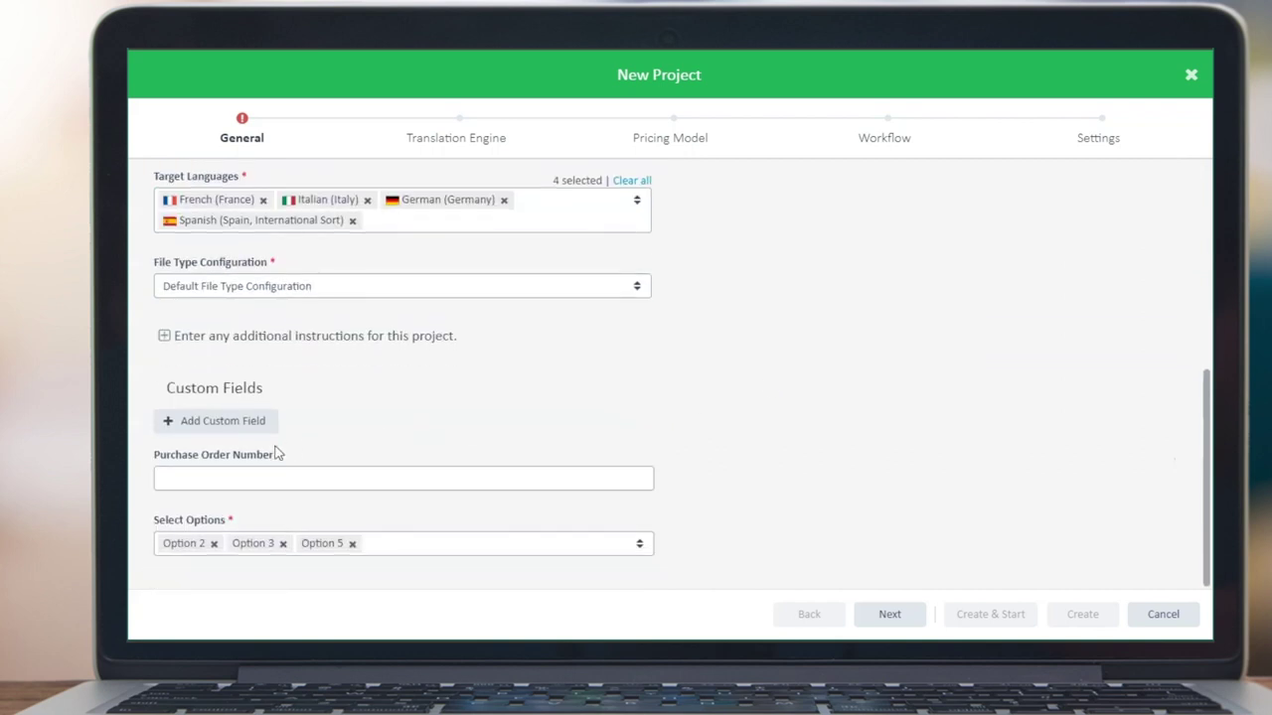
left_click(250, 481)
type("PO-1234")
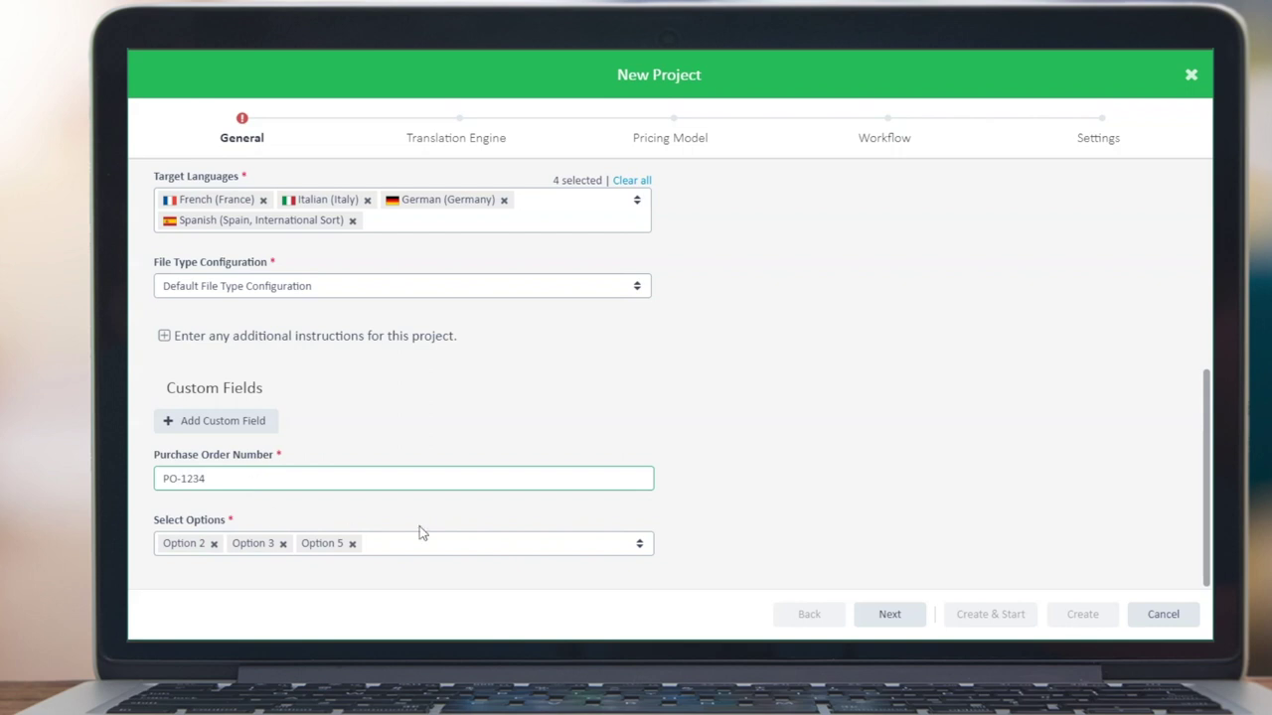
Add Option 1 and Option 6 to the project's Select Options values and remove Option 3 and Option 5
left_click(633, 545)
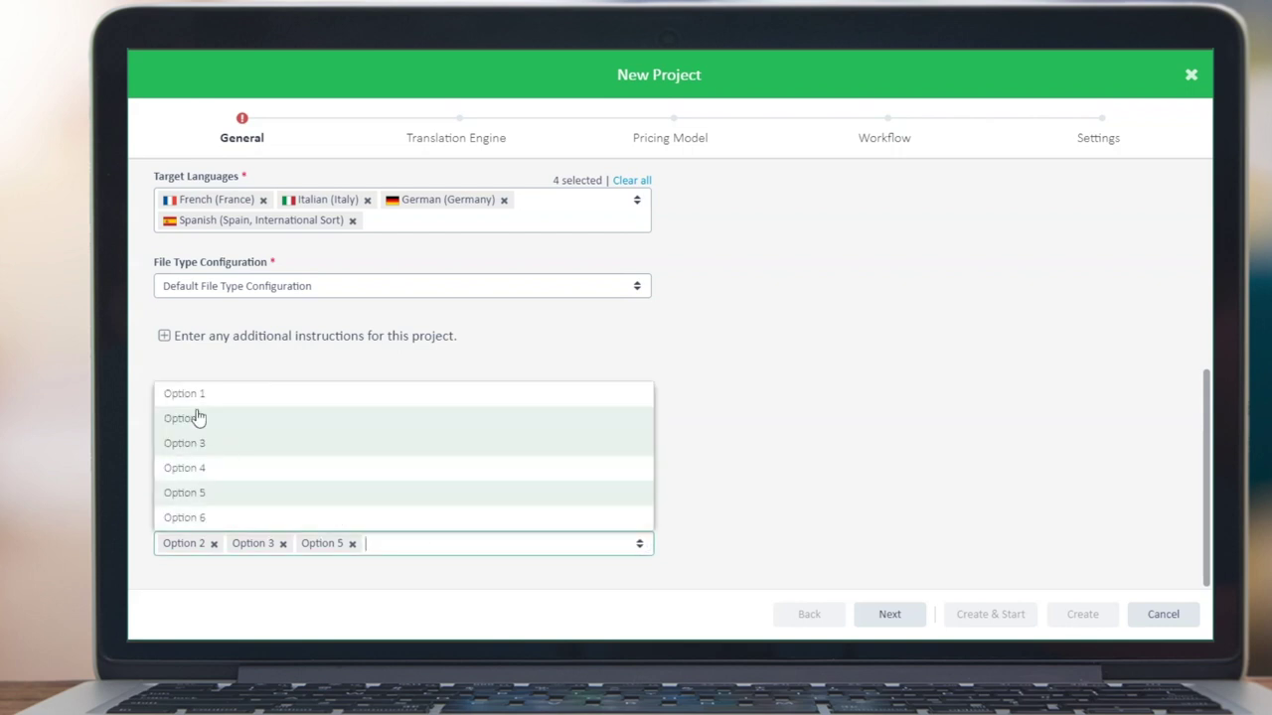
left_click(196, 397)
left_click(182, 466)
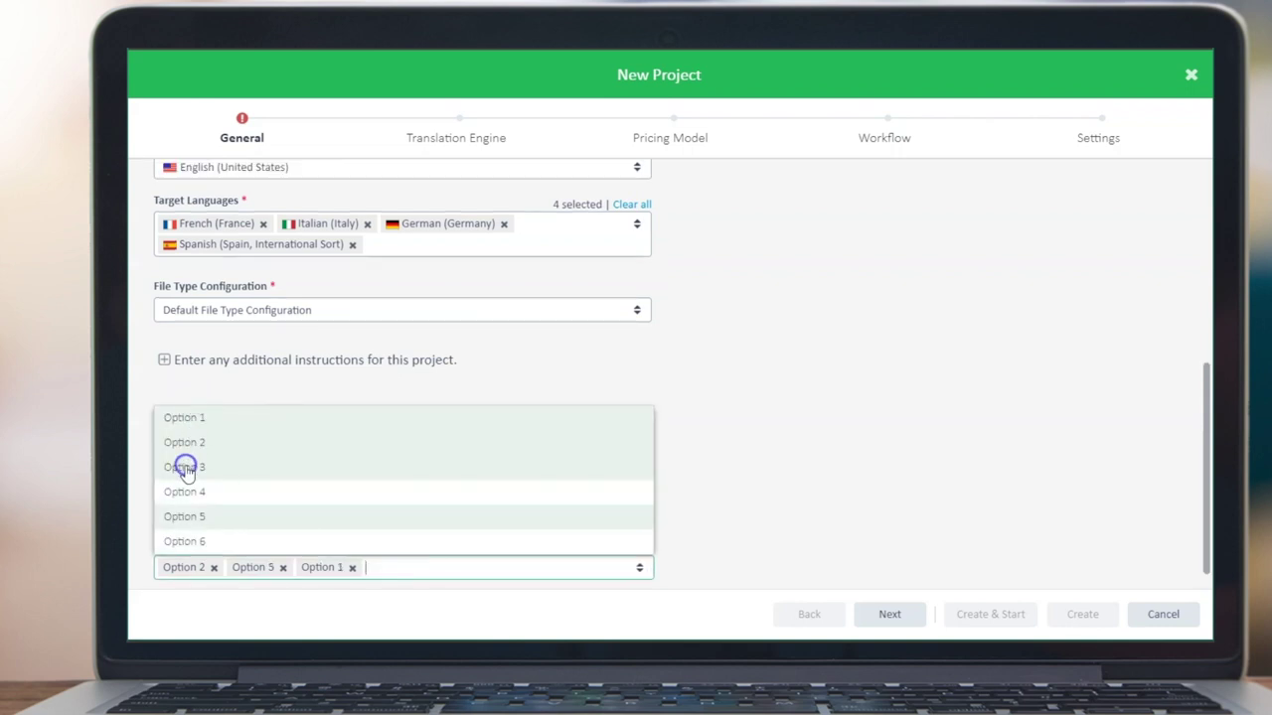
left_click(195, 544)
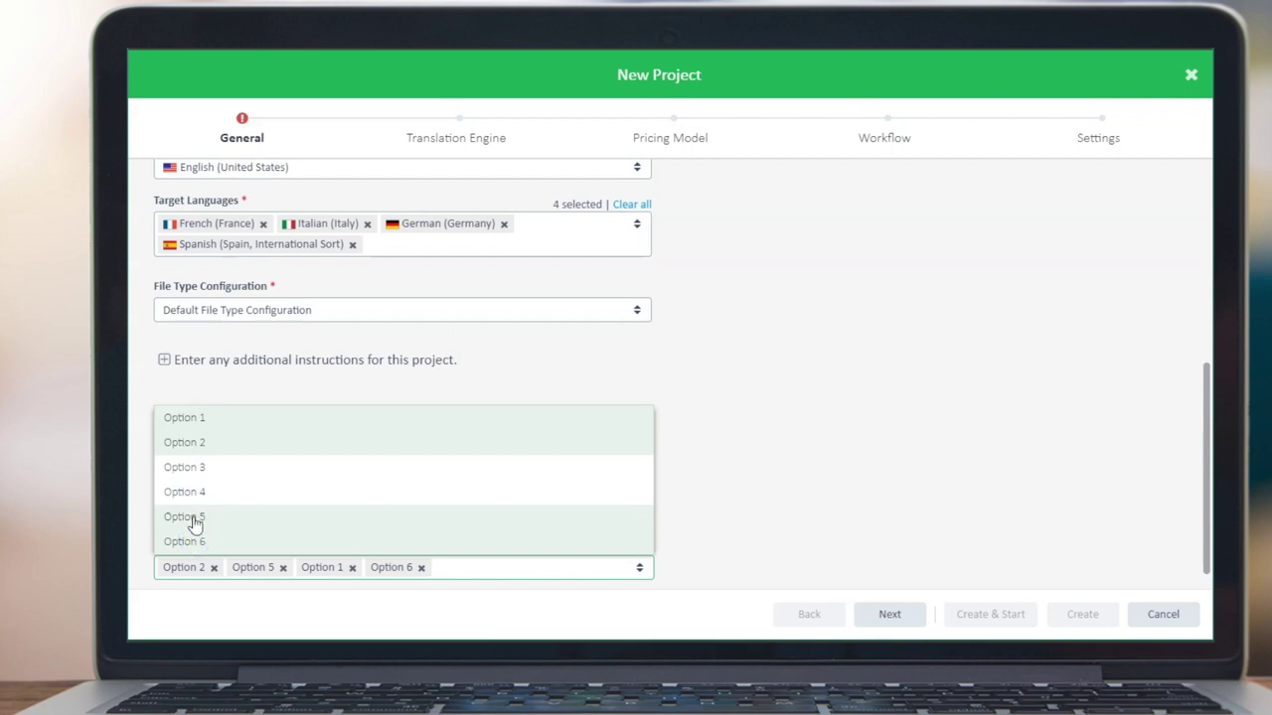
left_click(199, 518)
left_click(826, 551)
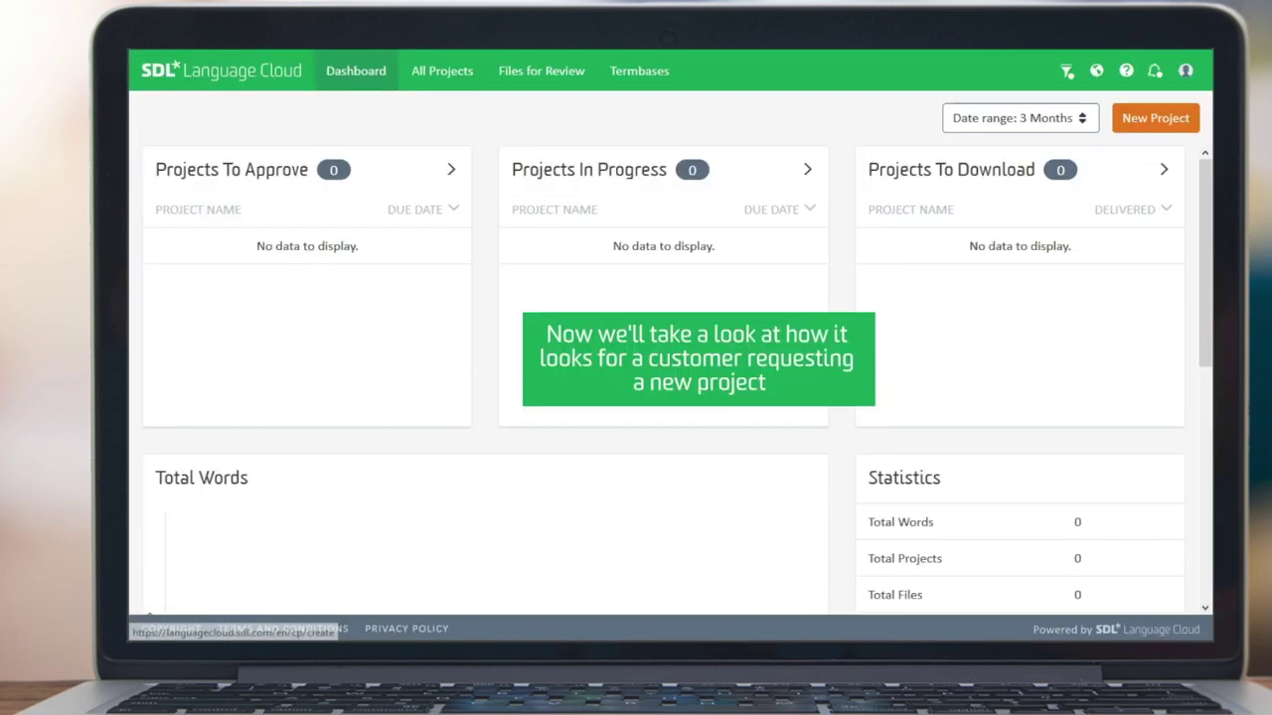
Start a new project request in the customer portal and name it "This is my first project"
left_click(1154, 119)
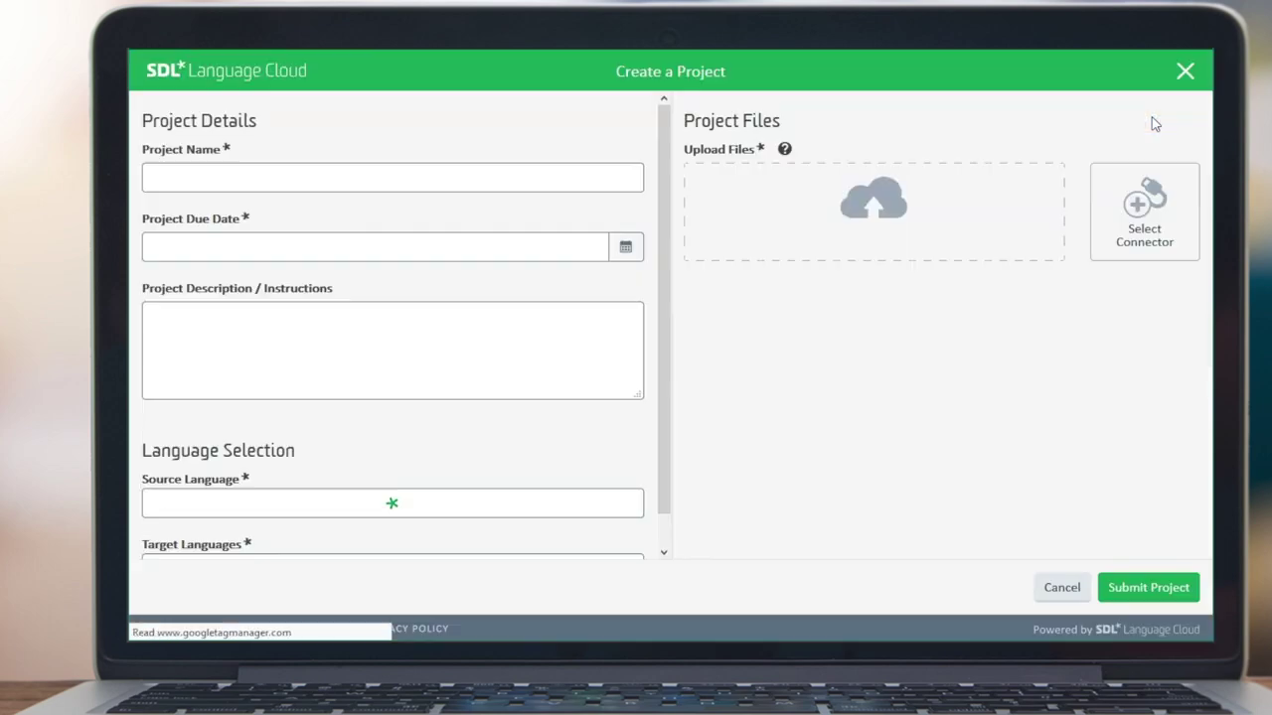
left_click(446, 181)
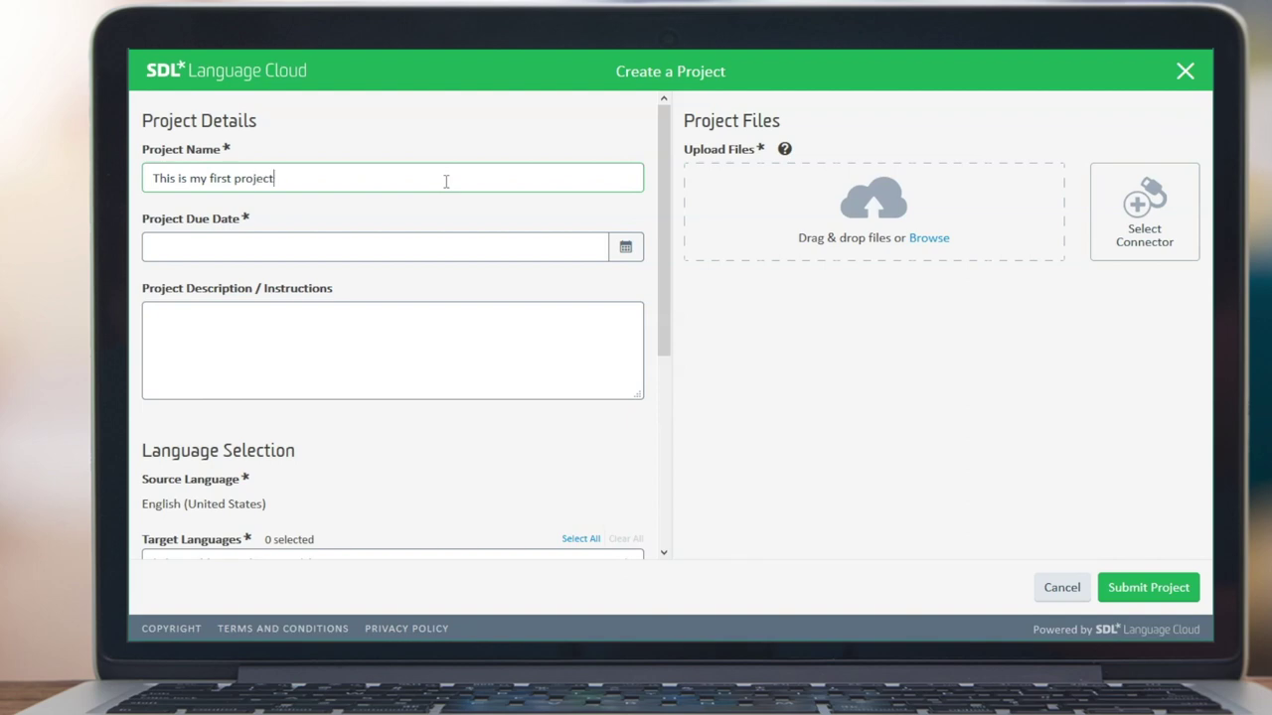
Set the project due date to November 14, 2020 and enter the description "This is to show Custom Fields in the customer portal"
left_click(626, 248)
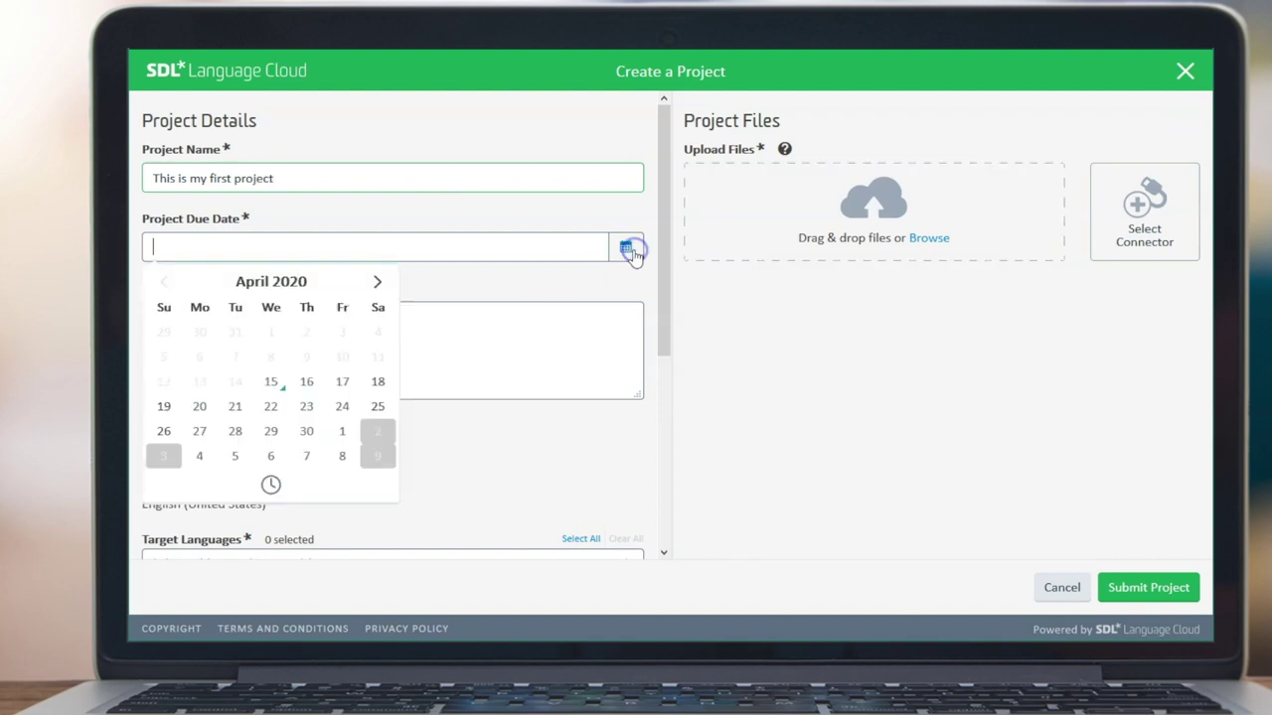
left_click(378, 284)
left_click(378, 284)
left_click(378, 285)
left_click(377, 284)
left_click(378, 284)
left_click(377, 284)
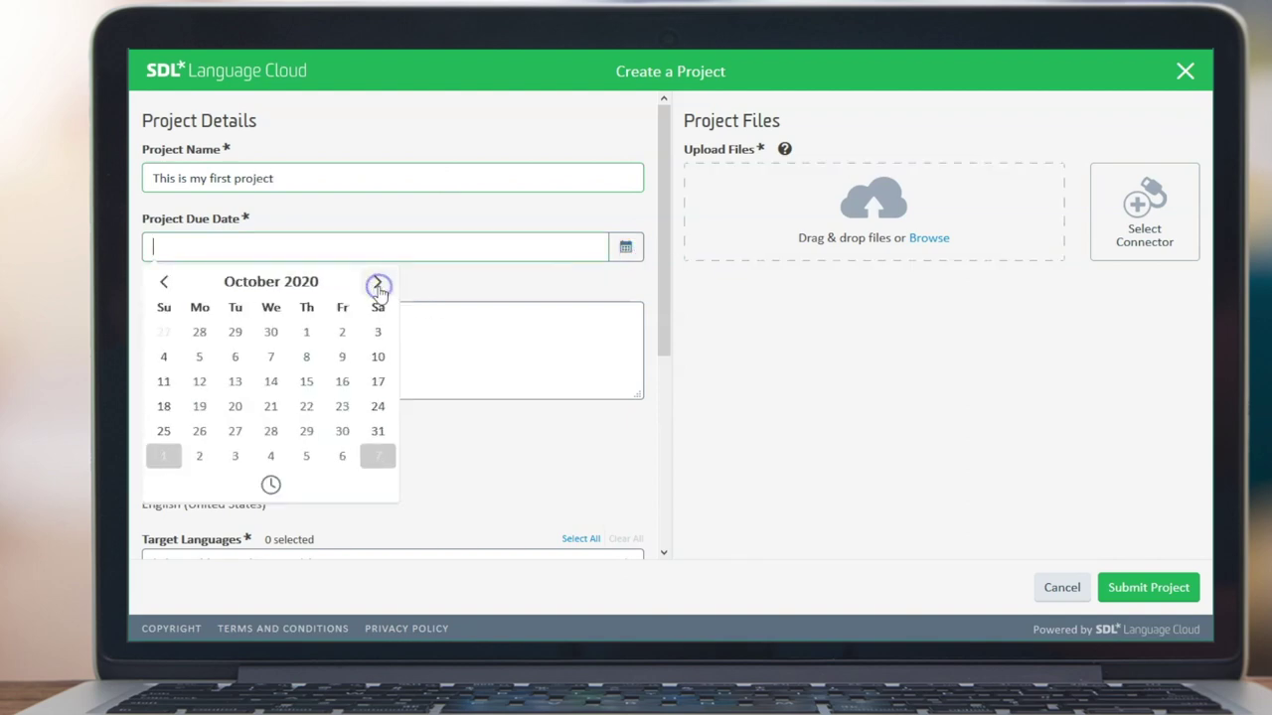
left_click(378, 285)
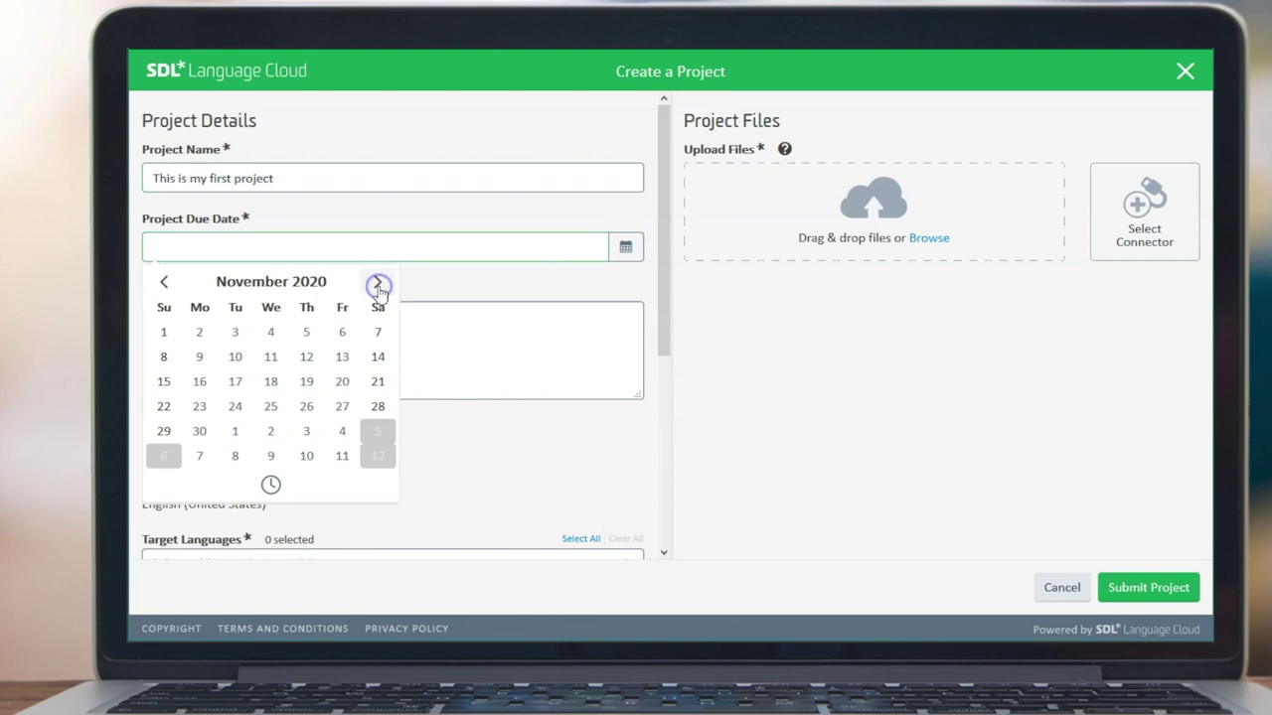
left_click(377, 358)
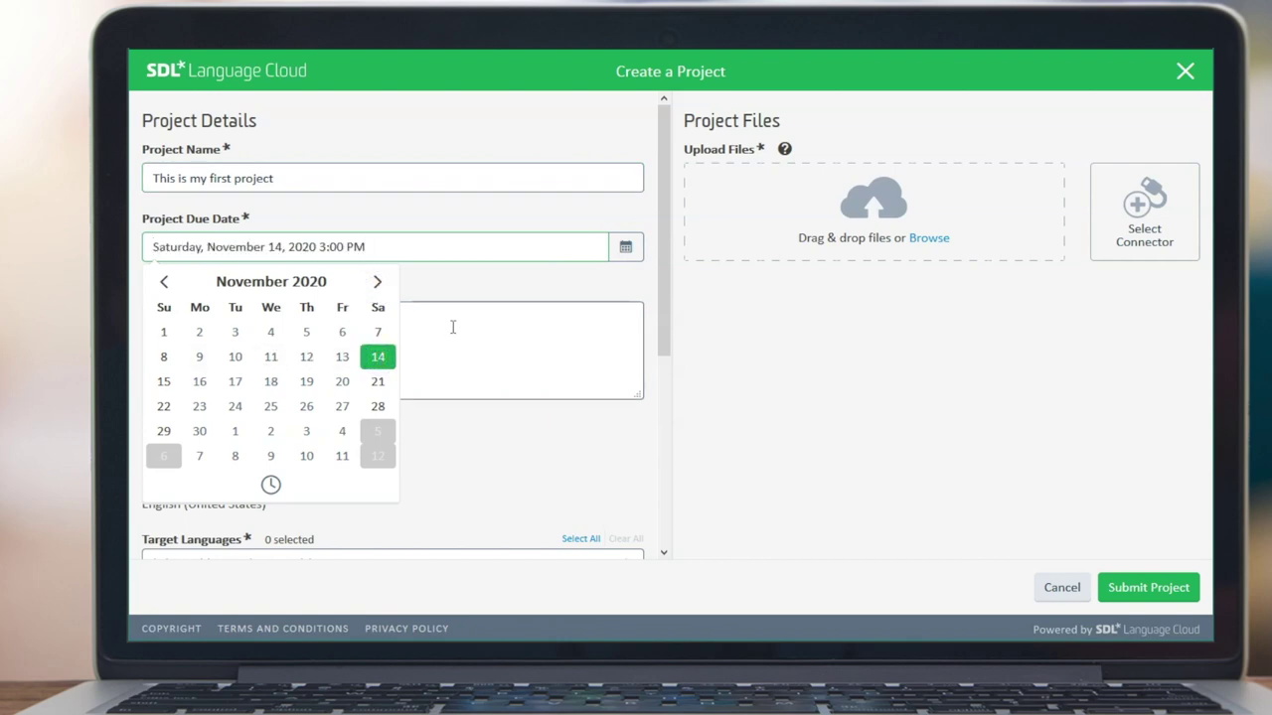
left_click(435, 314)
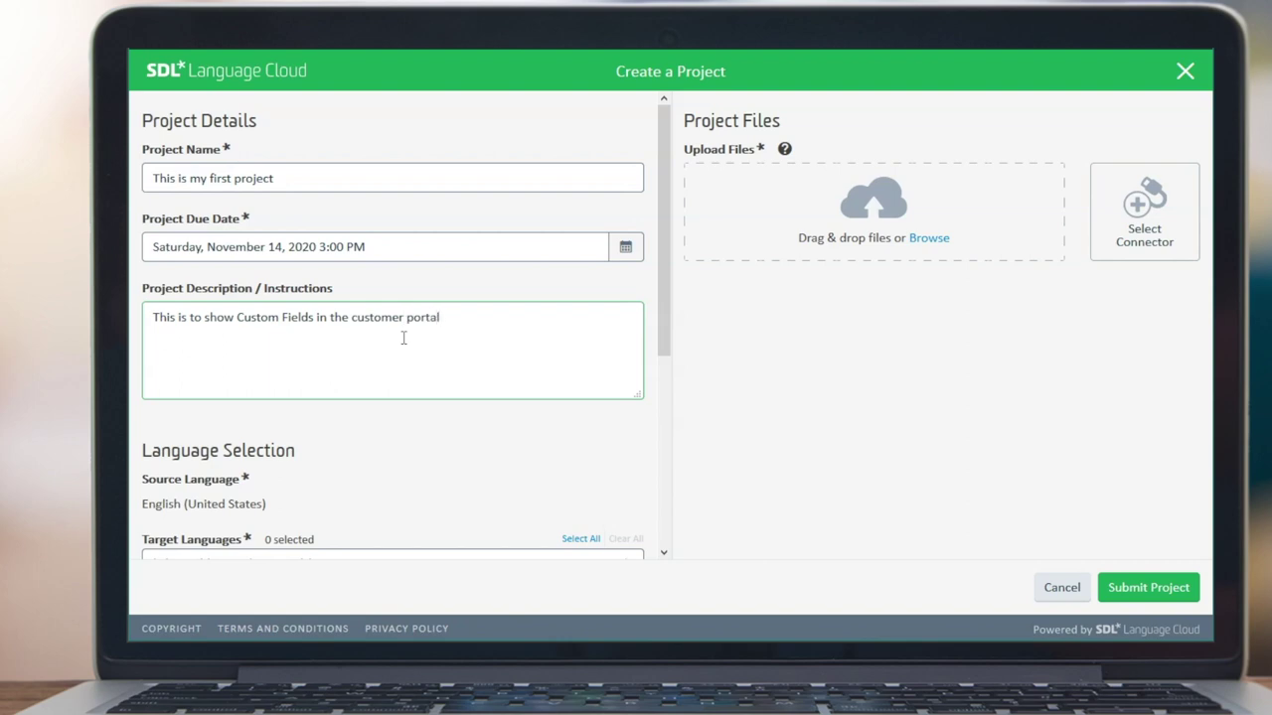
Add French (France), German (Germany), Italian (Italy) and Spanish (Spain, International Sort) as the project's target languages
scroll(403, 338, "down", 3)
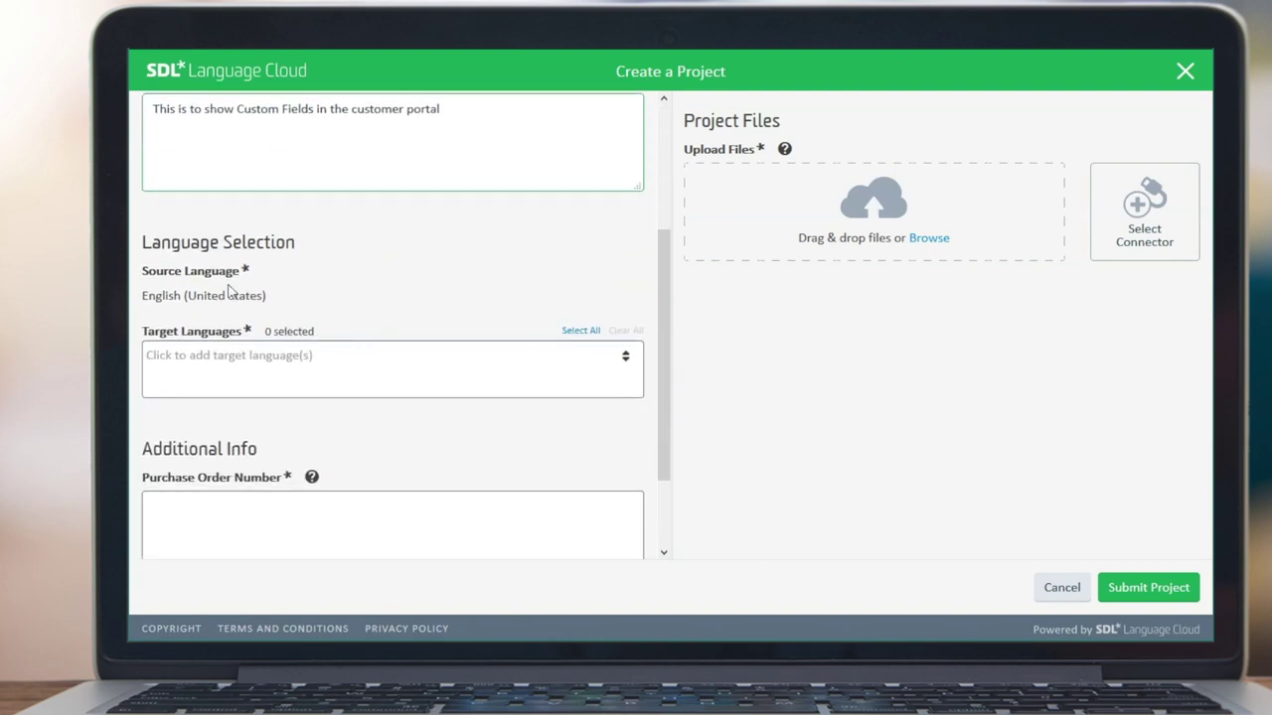
left_click(239, 354)
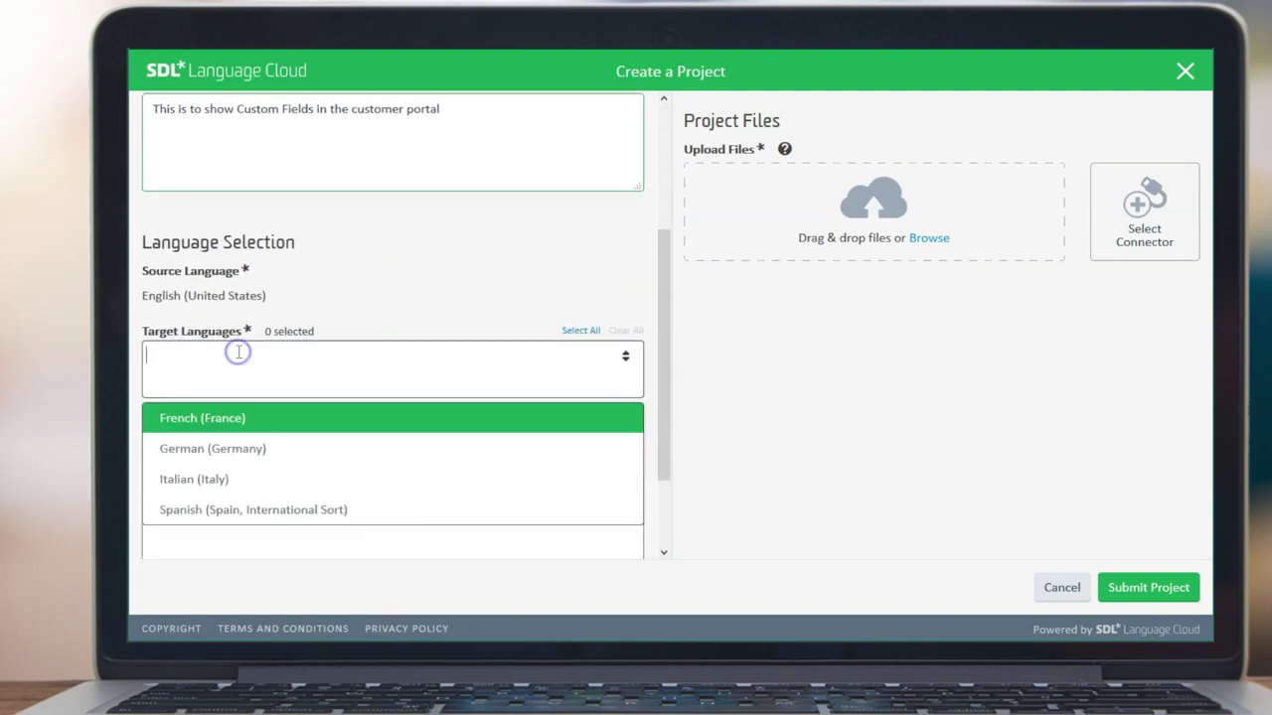
left_click(227, 421)
left_click(222, 452)
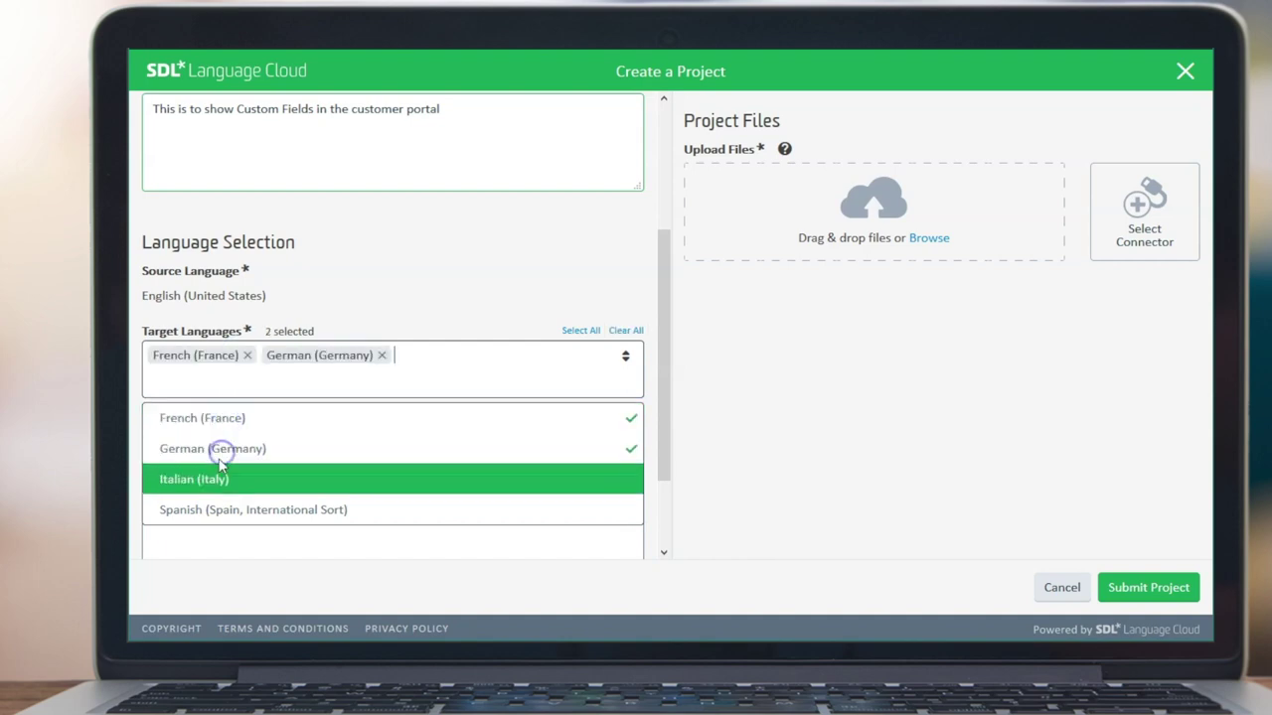
left_click(220, 475)
left_click(229, 512)
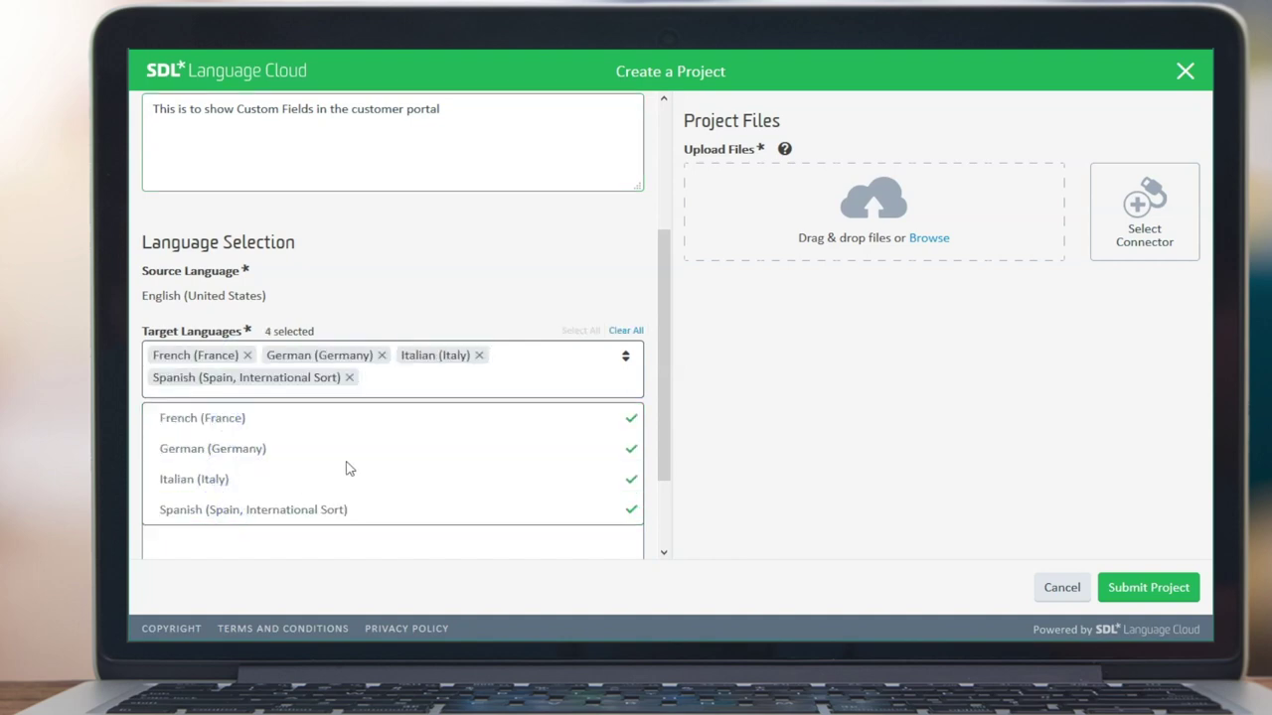
Enter the purchase order number in the request's mandatory Purchase Order Number custom field
scroll(346, 465, "down", 1)
left_click(338, 511)
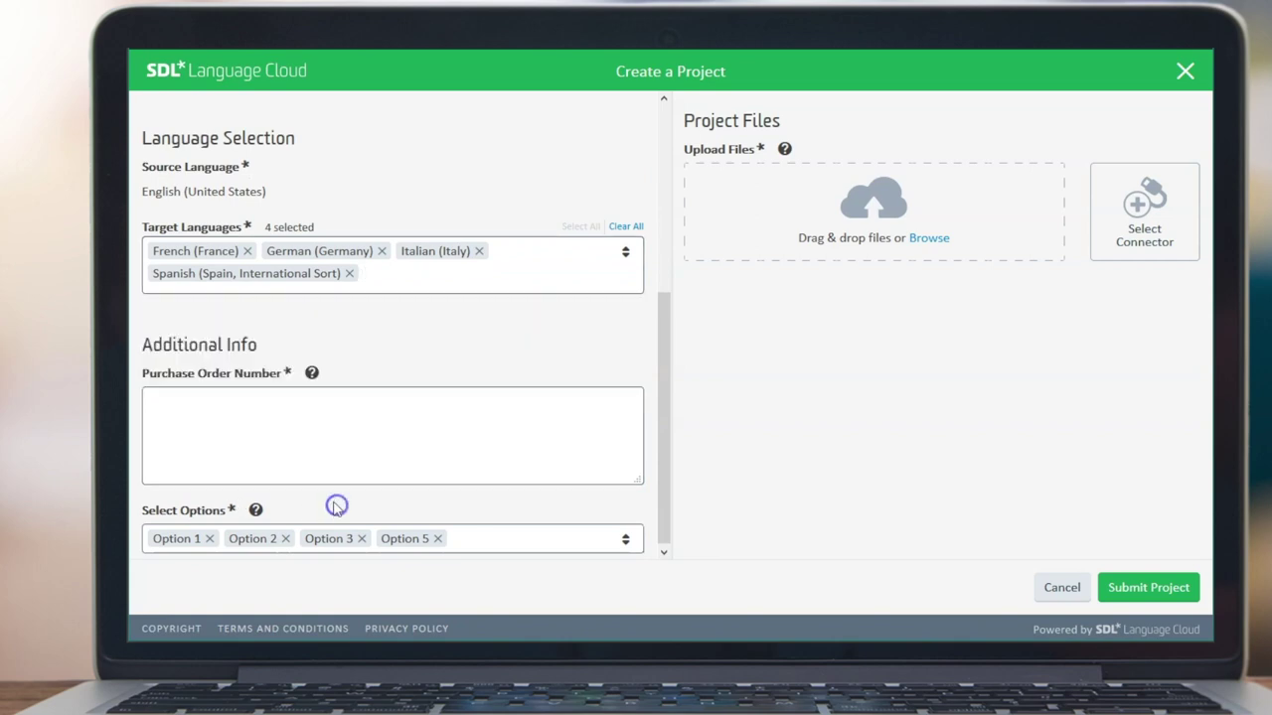
left_click(299, 429)
type("PO-12345")
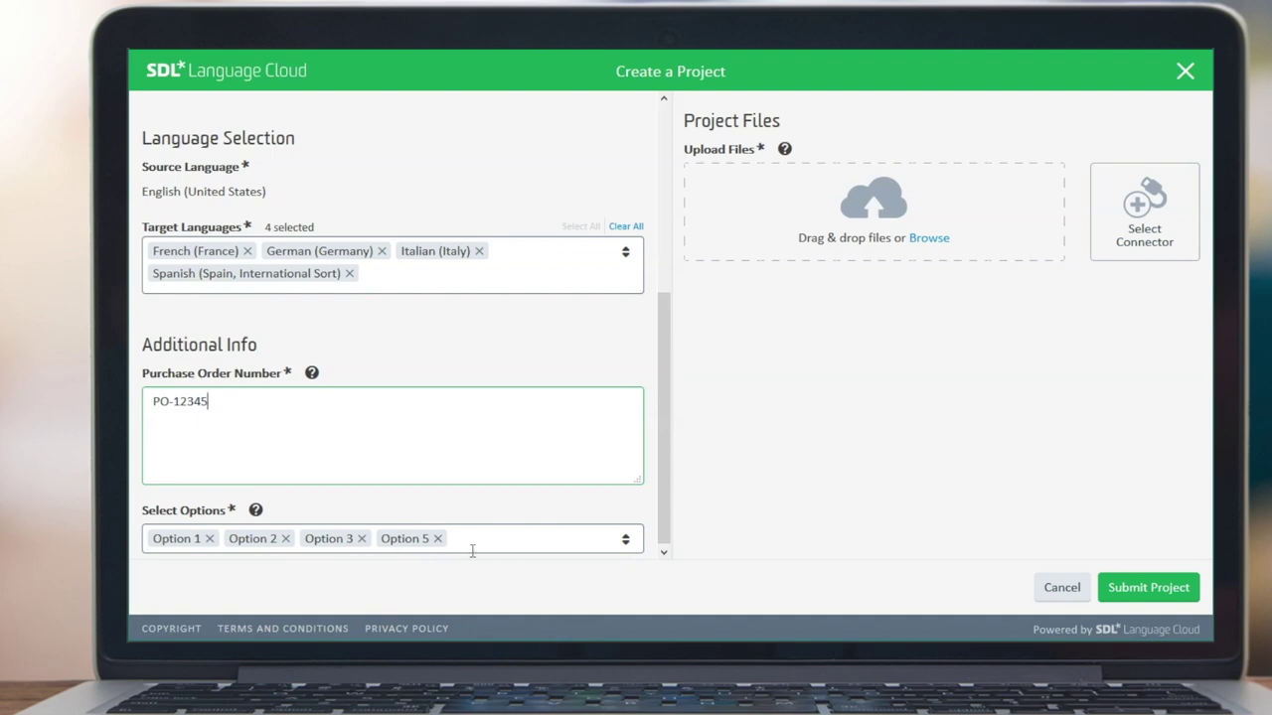
Add Option 4 and Option 6 to the request's Select Options values
left_click(508, 544)
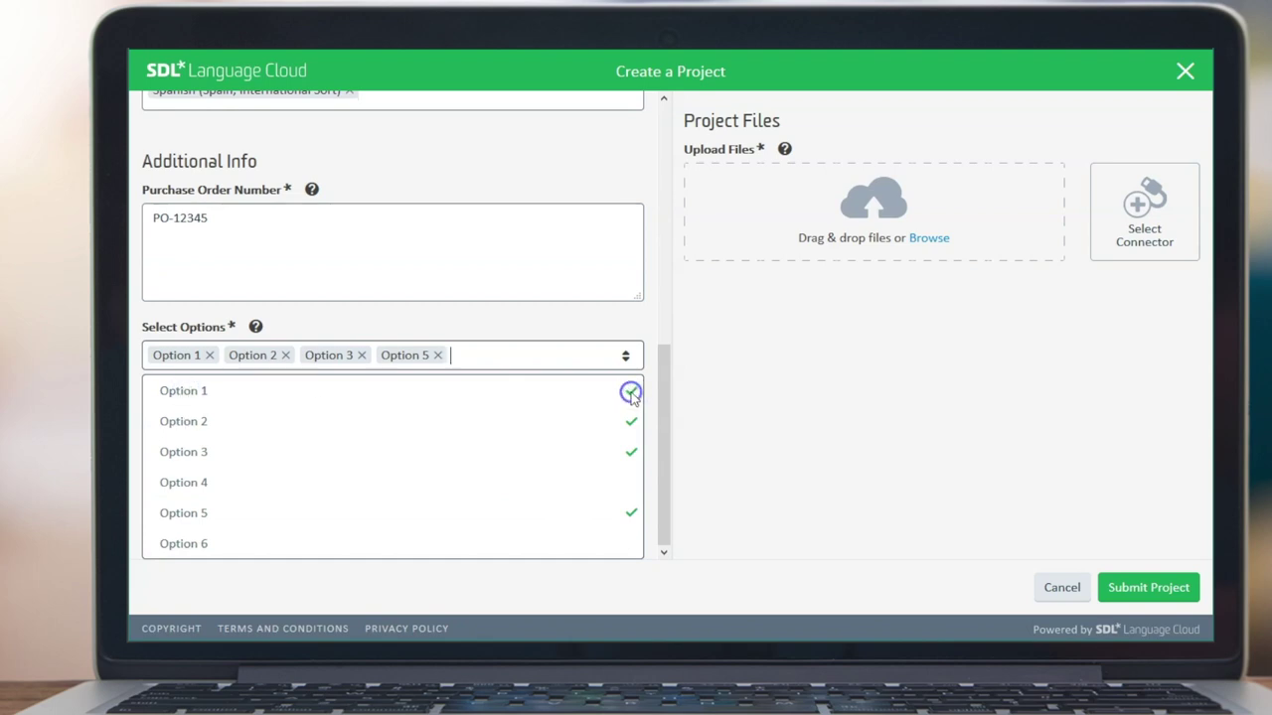
left_click(167, 487)
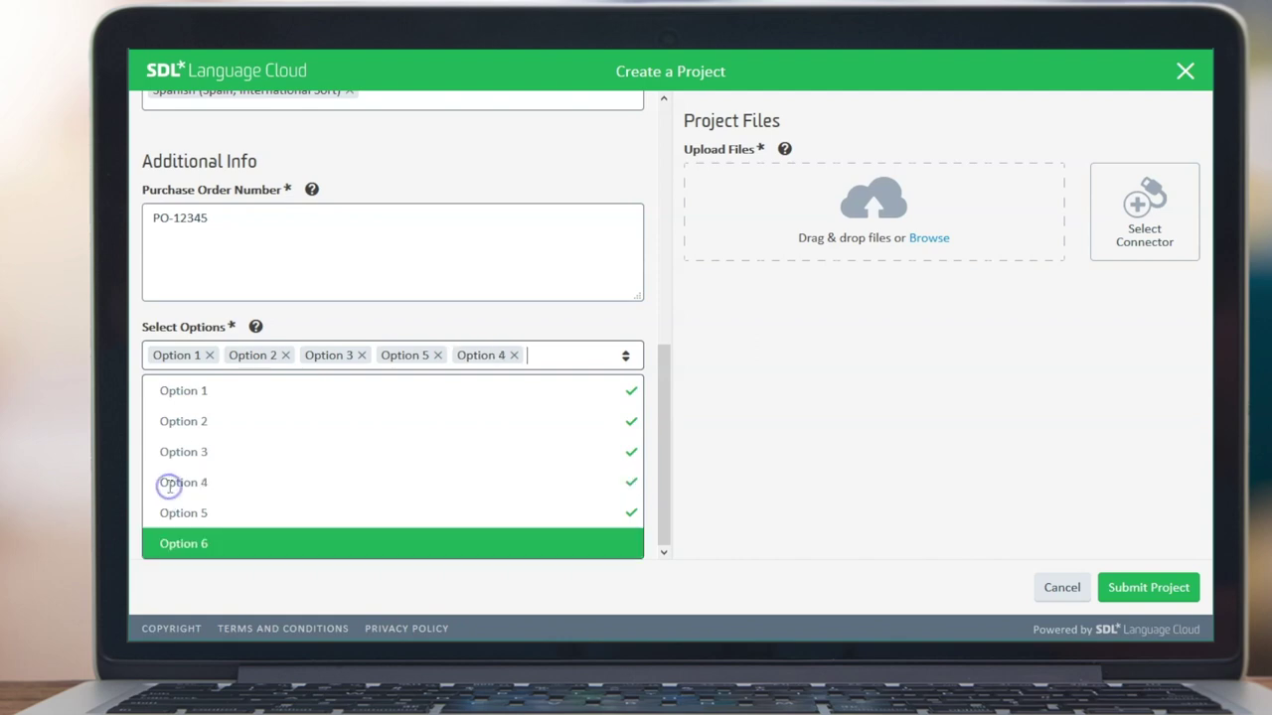
left_click(175, 545)
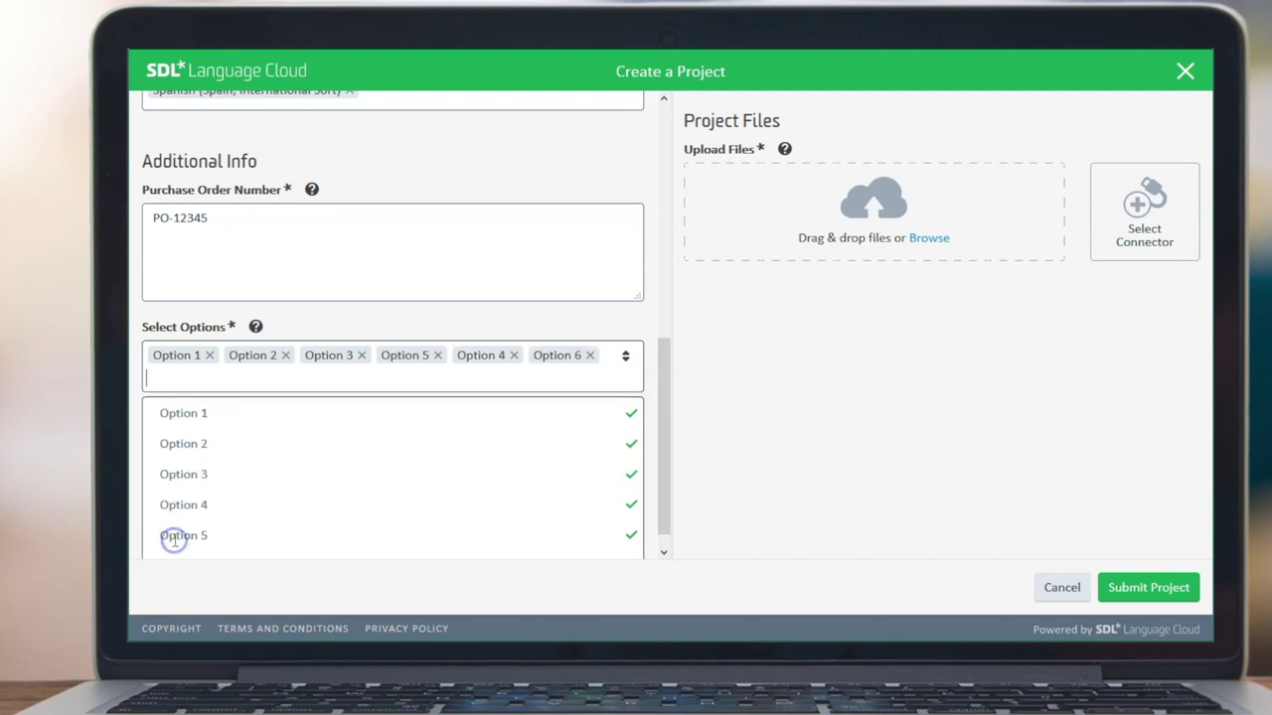
Remove Option 1, Option 4 and Option 6 from the request's Select Options values
left_click(210, 355)
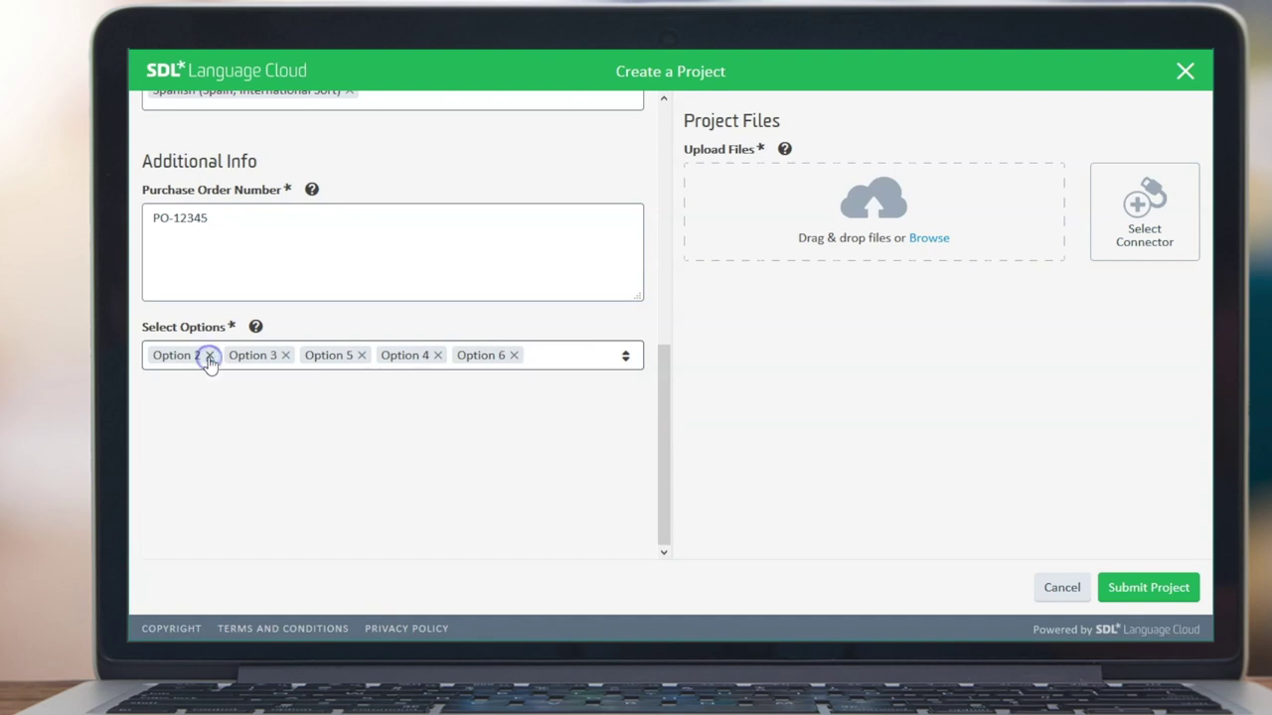
left_click(438, 356)
left_click(438, 356)
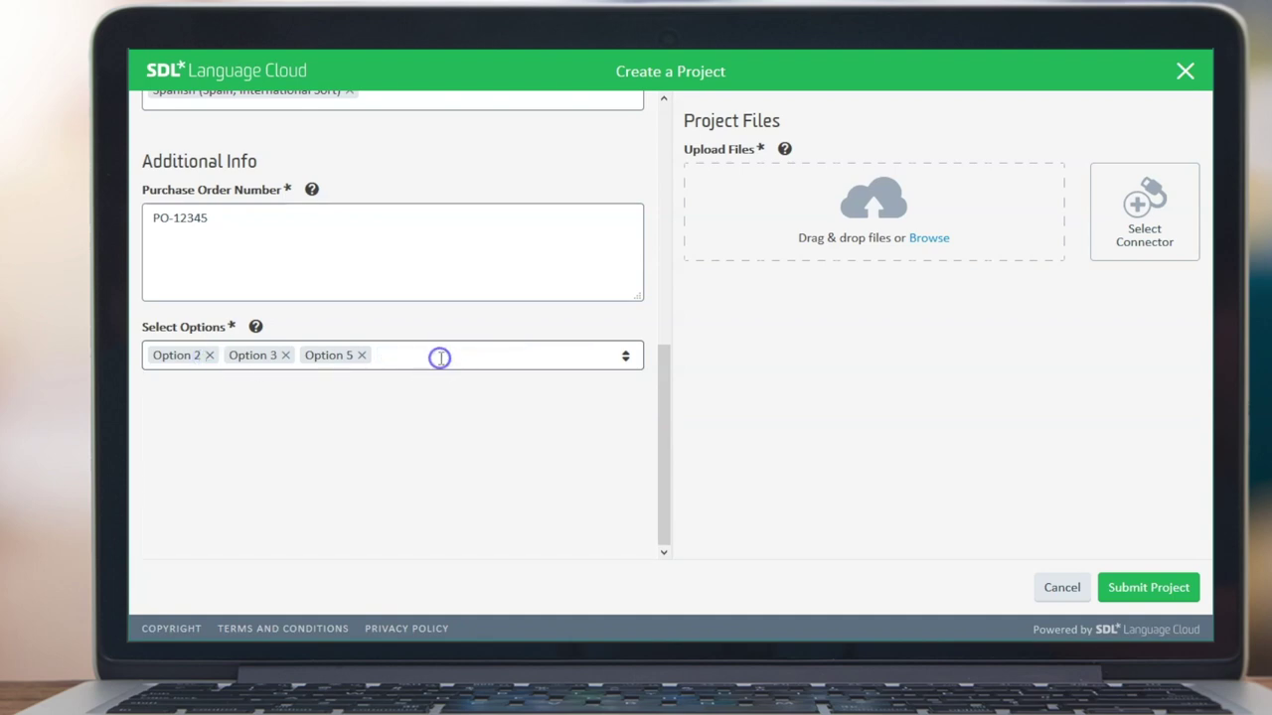